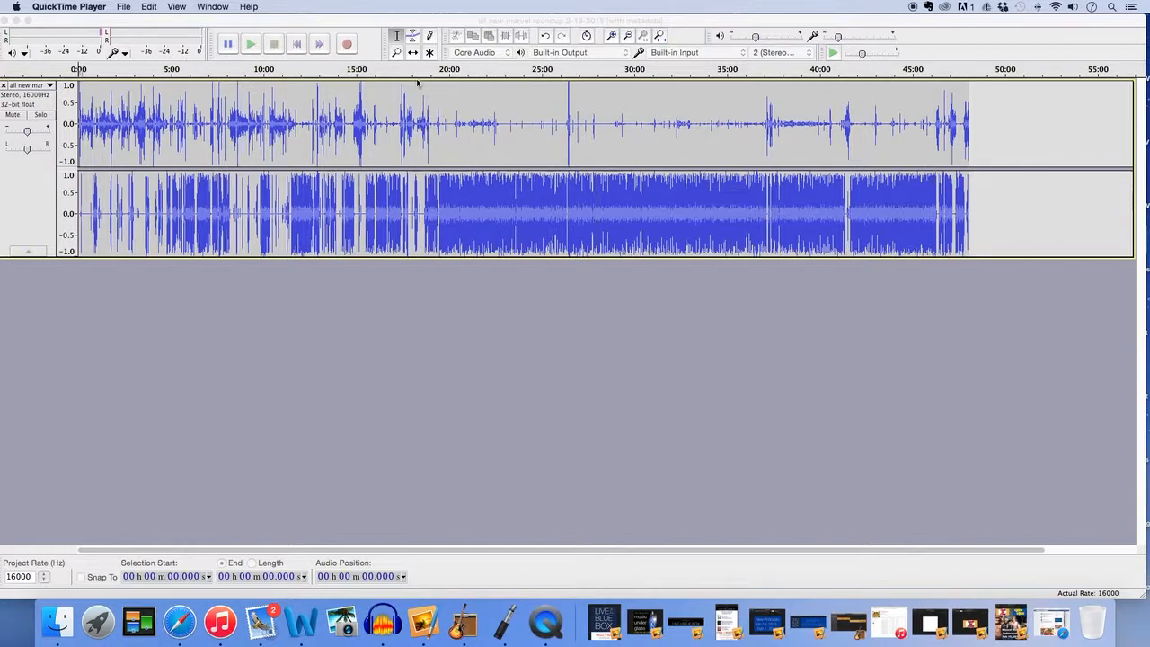
# Split the stereo track into separate left and right channel tracks, leaving both unmuted.
pyautogui.click(51, 86)
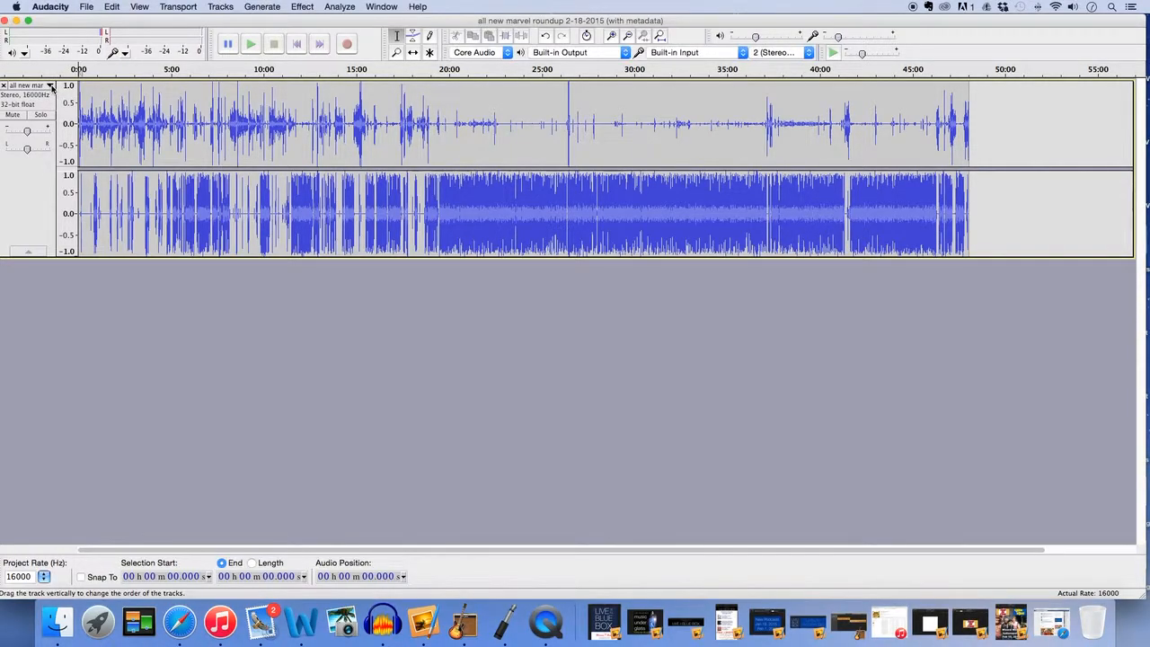
pyautogui.click(51, 86)
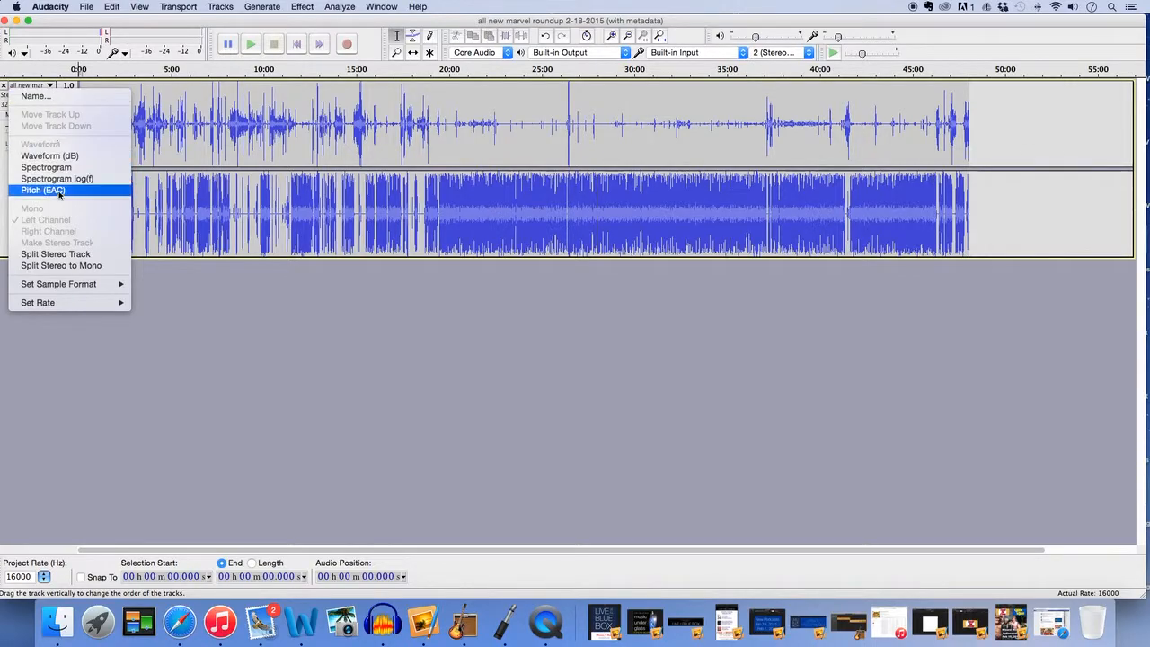
pyautogui.click(56, 254)
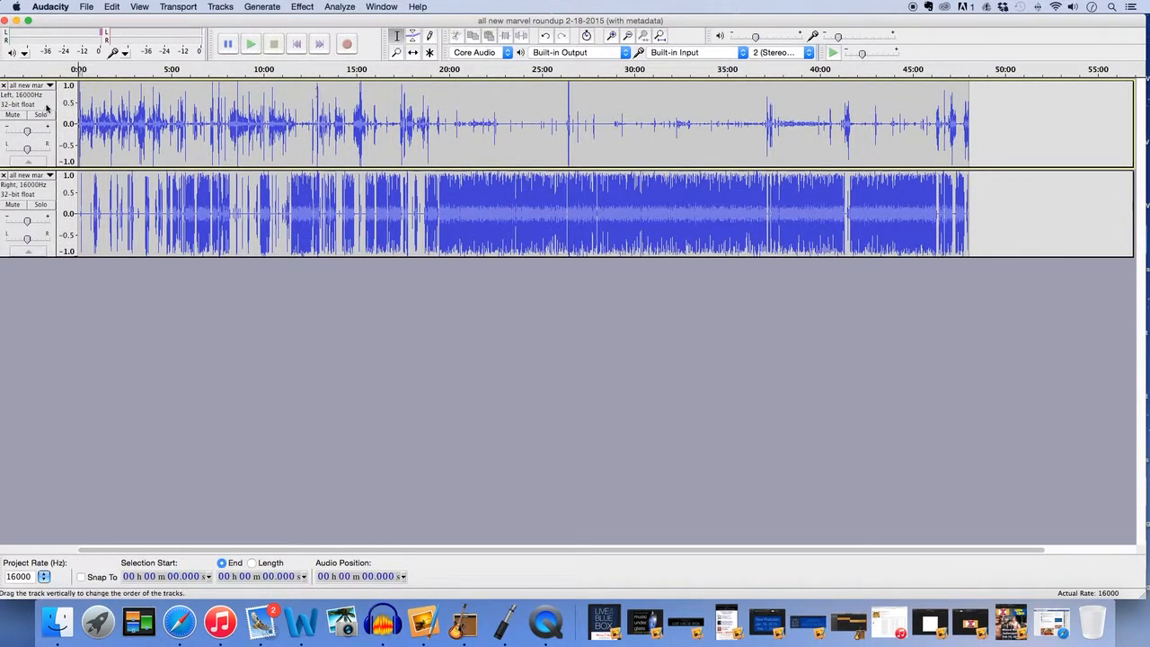
pyautogui.click(12, 205)
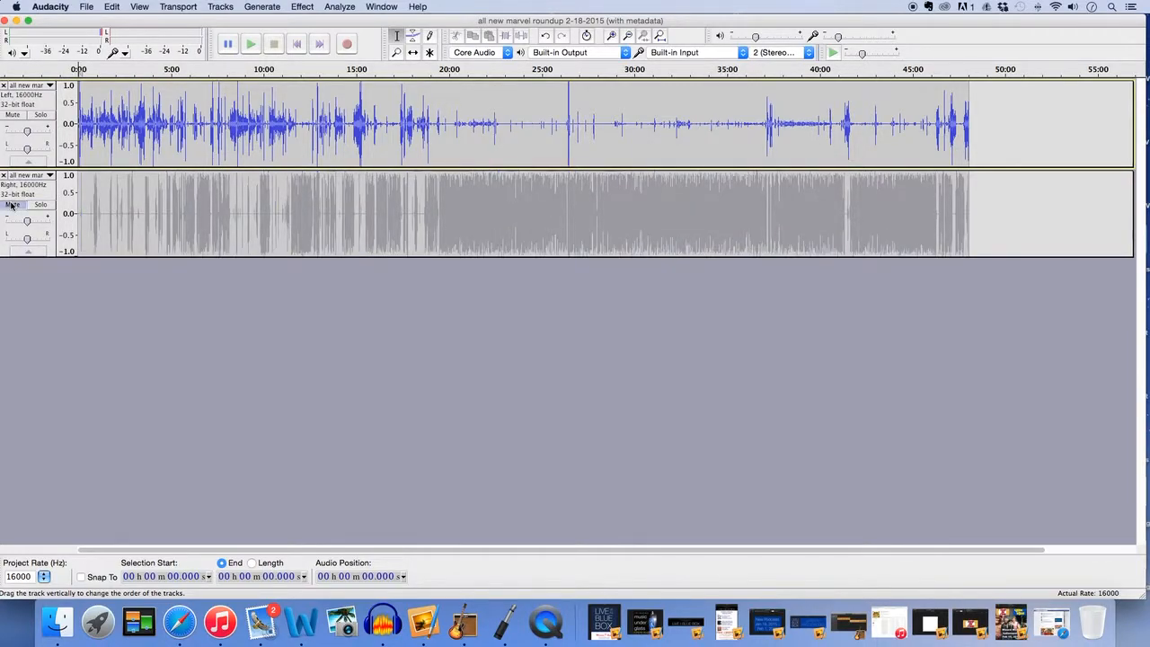
pyautogui.click(11, 205)
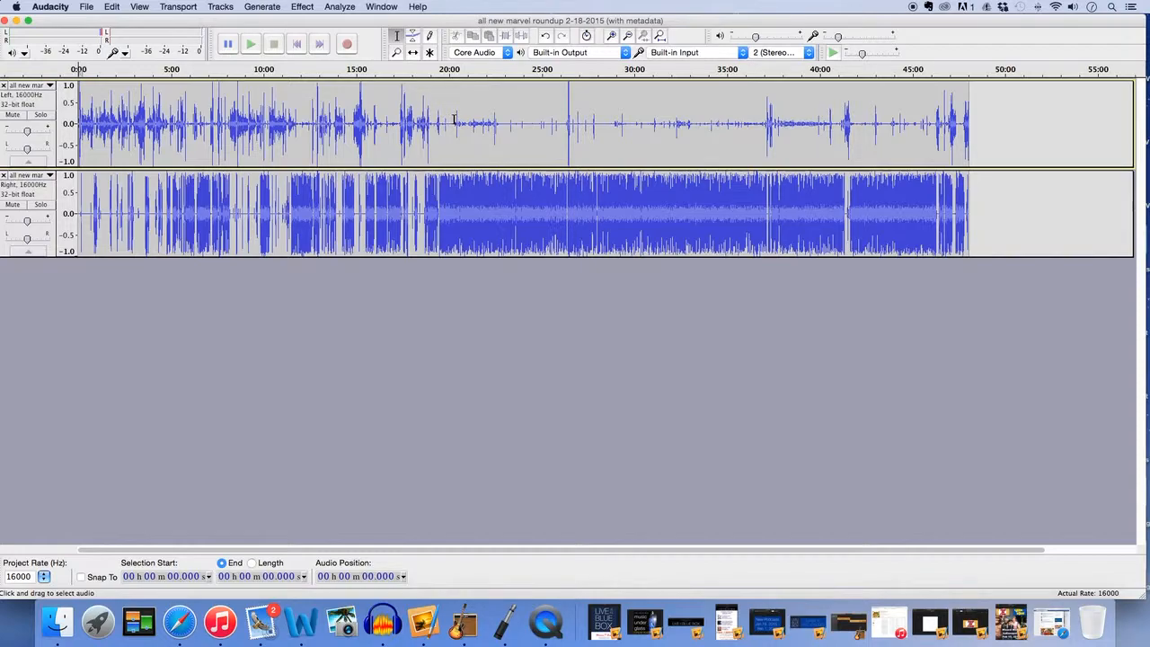
# Apply the Leveler effect to the entire left channel track with Heavier leveling and a -70 dB noise threshold.
pyautogui.doubleClick(454, 119)
pyautogui.click(303, 7)
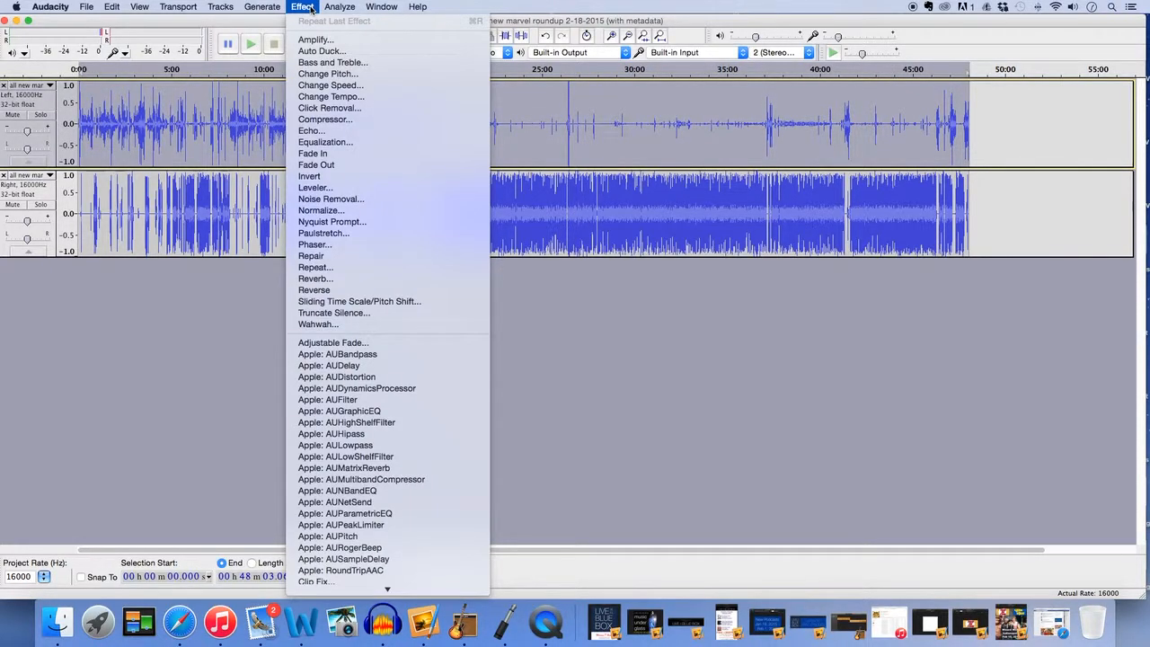
pyautogui.click(311, 9)
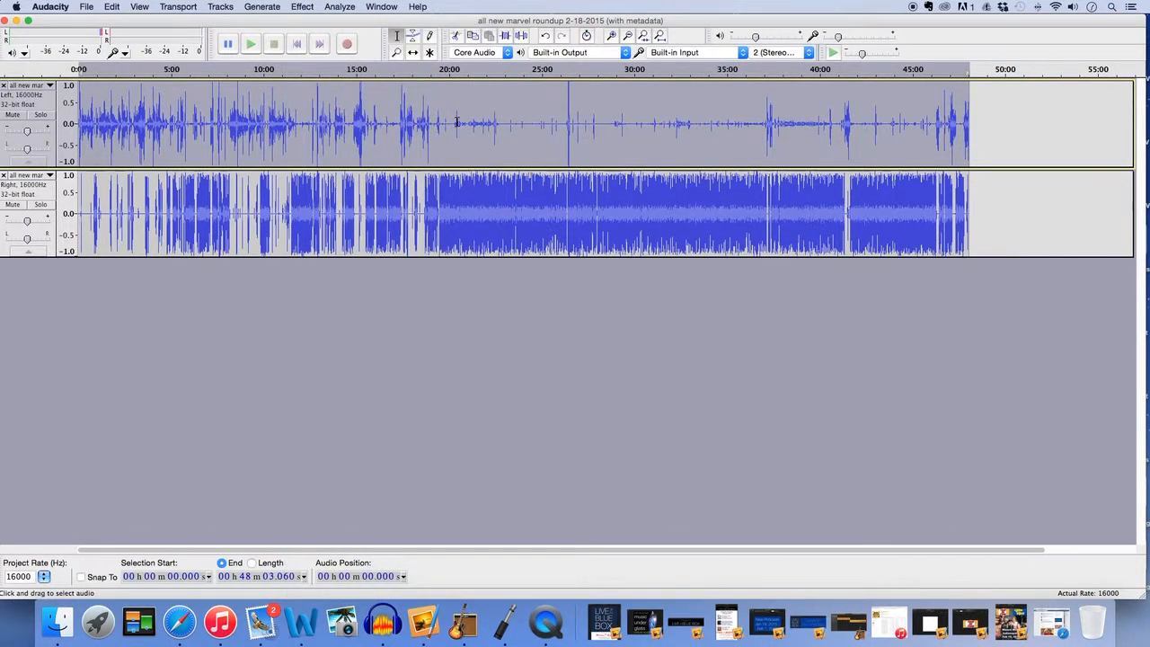
pyautogui.click(310, 9)
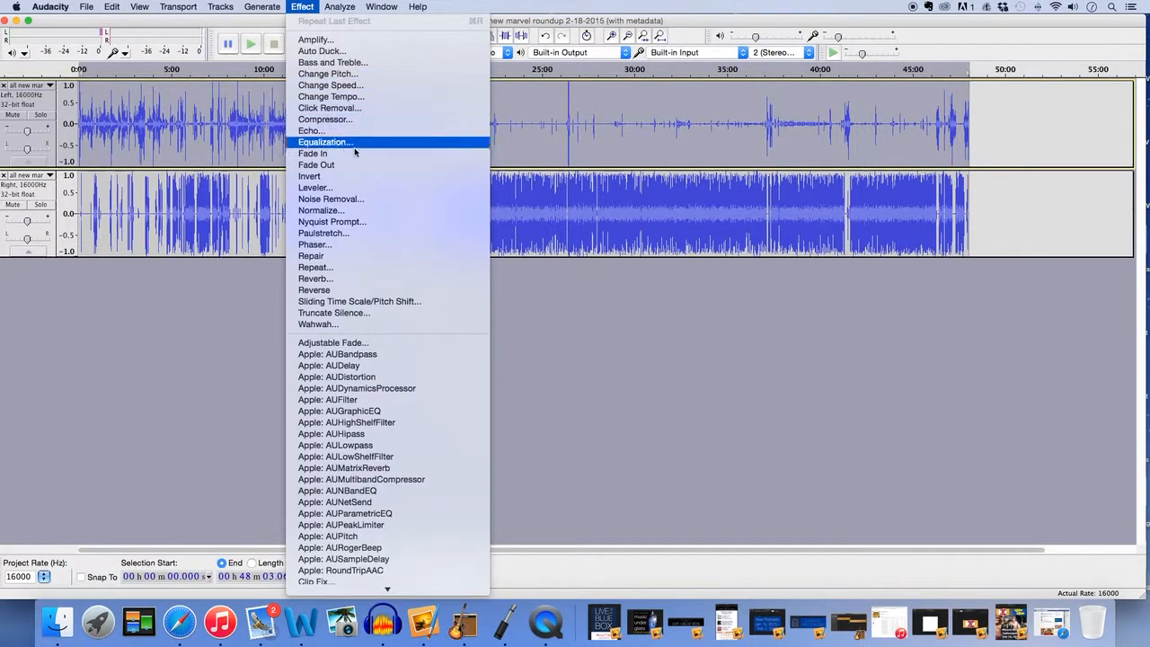
pyautogui.click(358, 194)
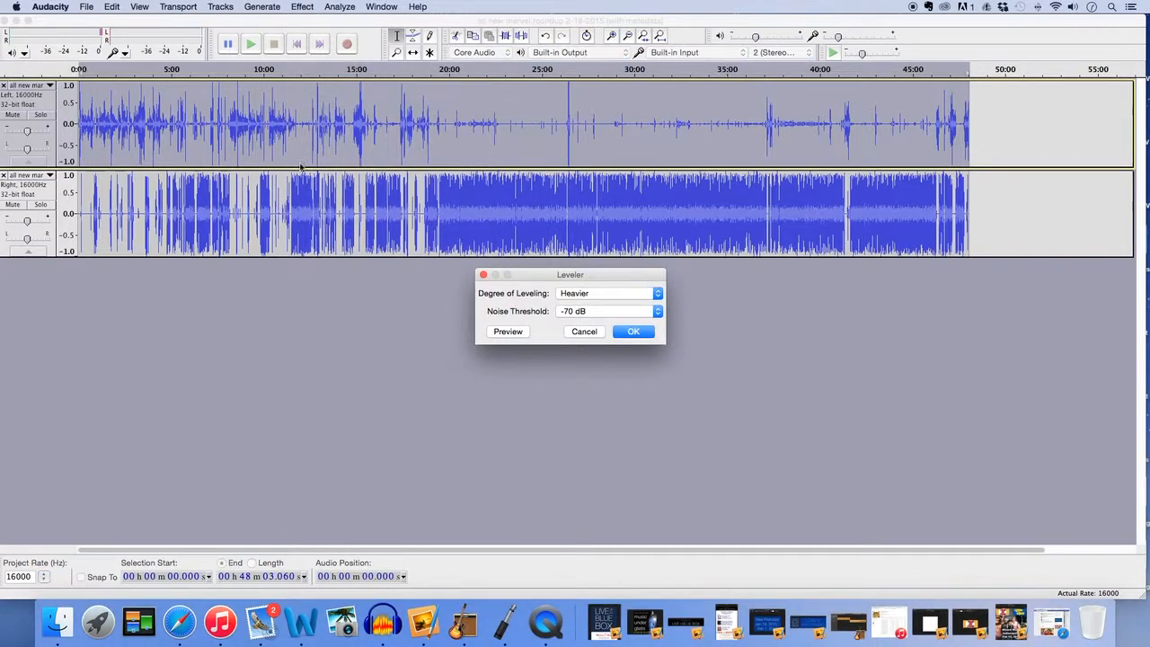
pyautogui.click(633, 332)
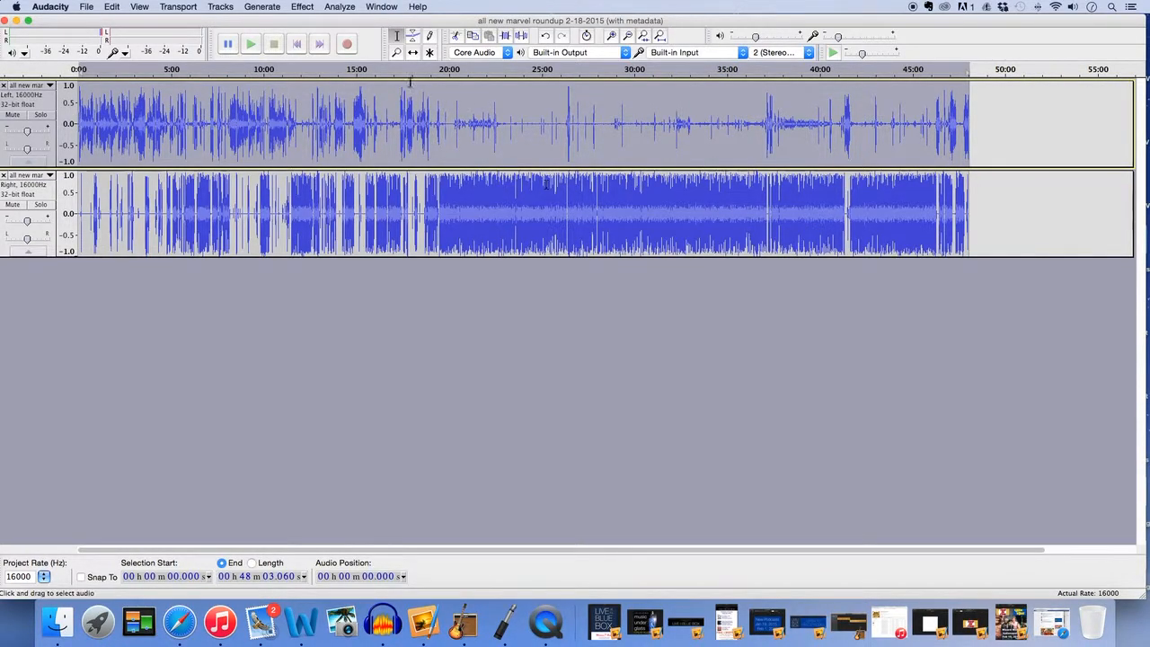
# Return to the start of the project and recombine the left and right tracks into one stereo track.
pyautogui.click(296, 44)
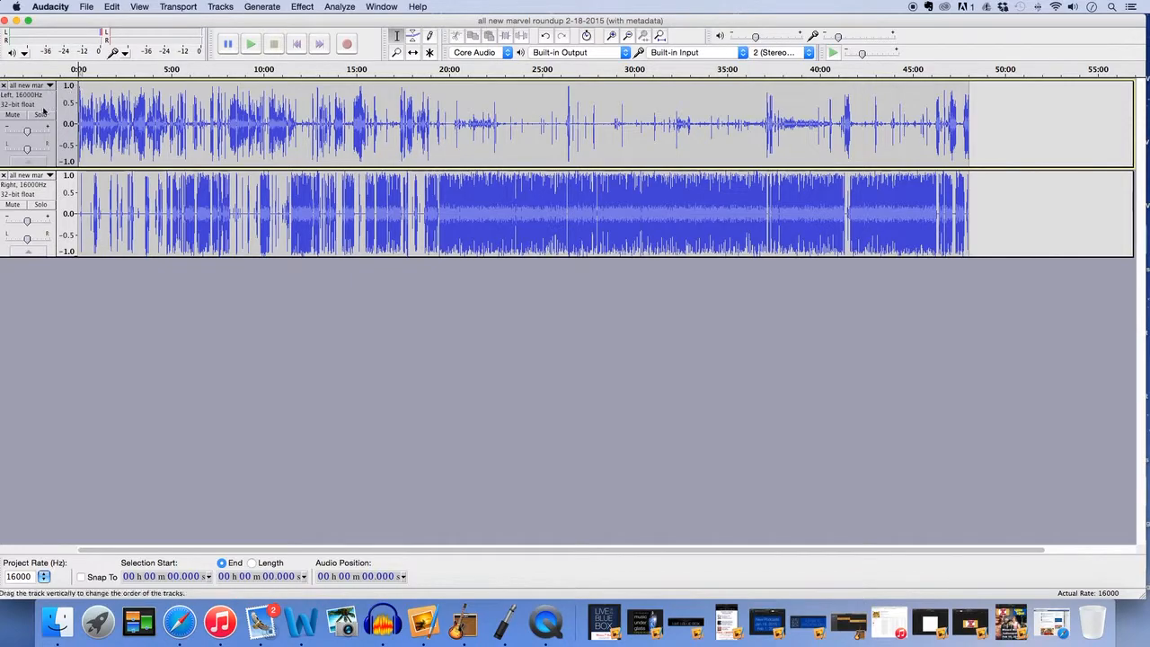
pyautogui.click(49, 85)
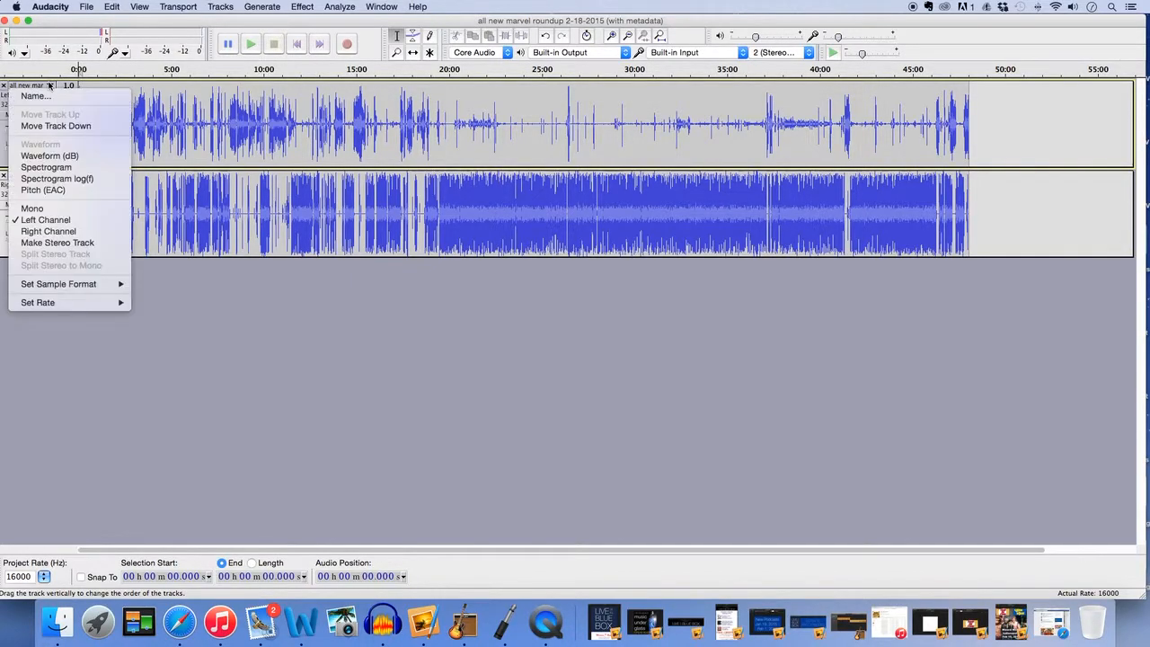
pyautogui.click(62, 243)
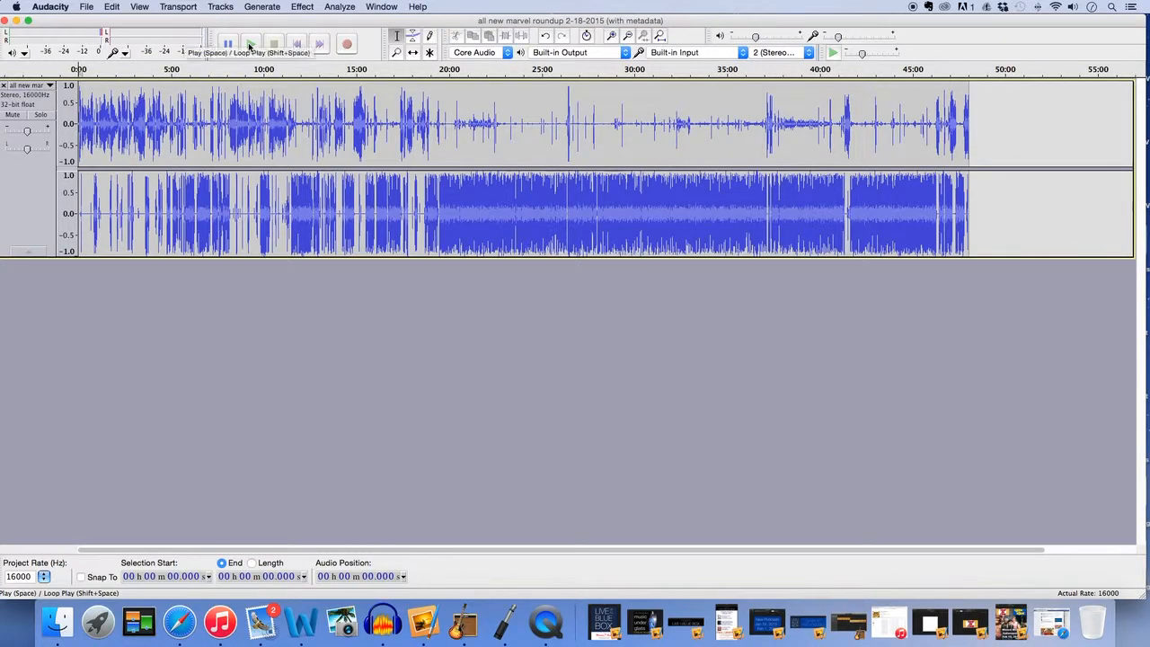
# Play the opening seconds of the leveled recording, then stop and return to the start.
pyautogui.click(249, 45)
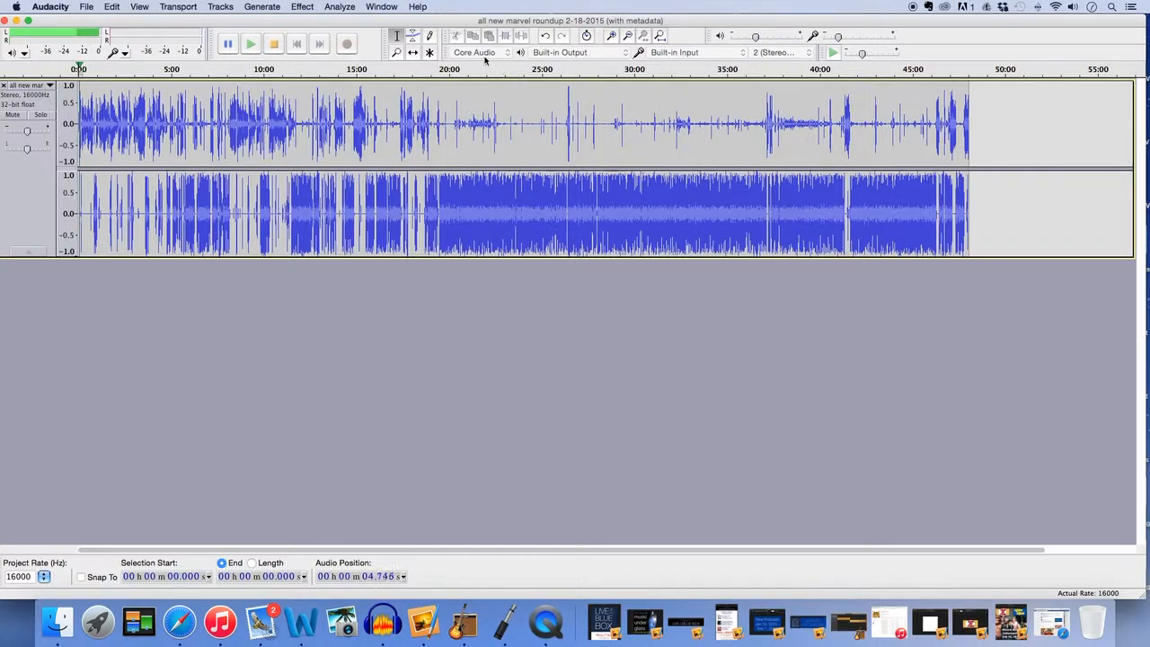
pyautogui.click(275, 48)
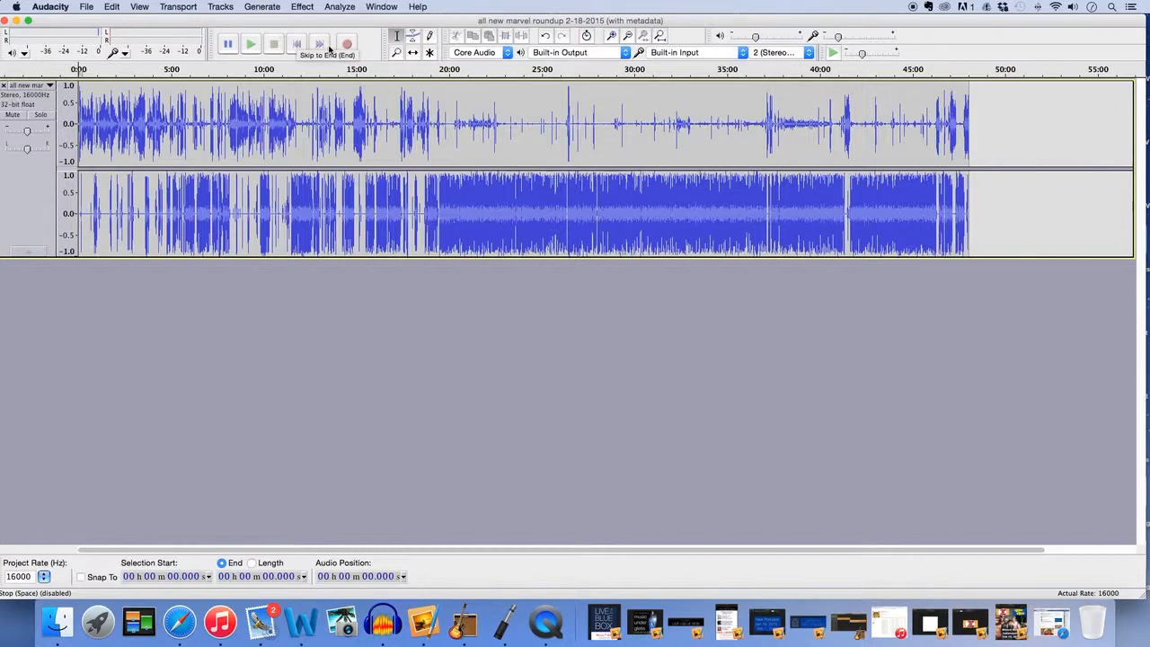
pyautogui.click(296, 45)
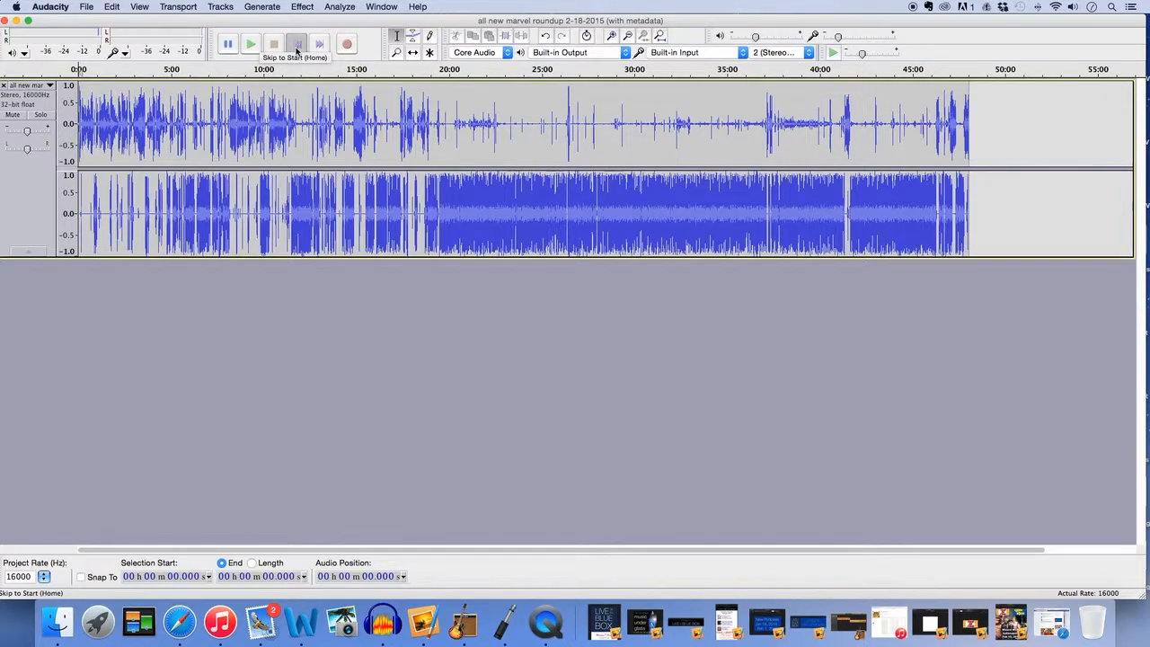
# Select the short sound between about 2.9 and 3.5 seconds and play it.
pyautogui.click(610, 36)
pyautogui.click(611, 36)
pyautogui.click(611, 36)
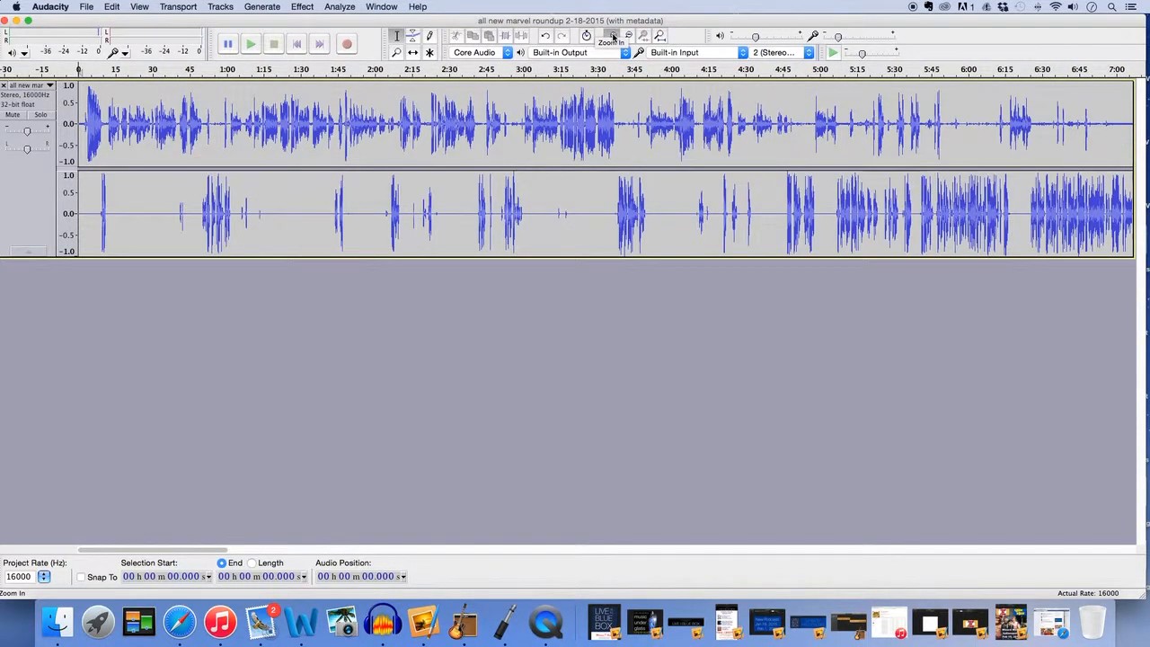
pyautogui.click(613, 36)
pyautogui.click(613, 36)
pyautogui.click(612, 36)
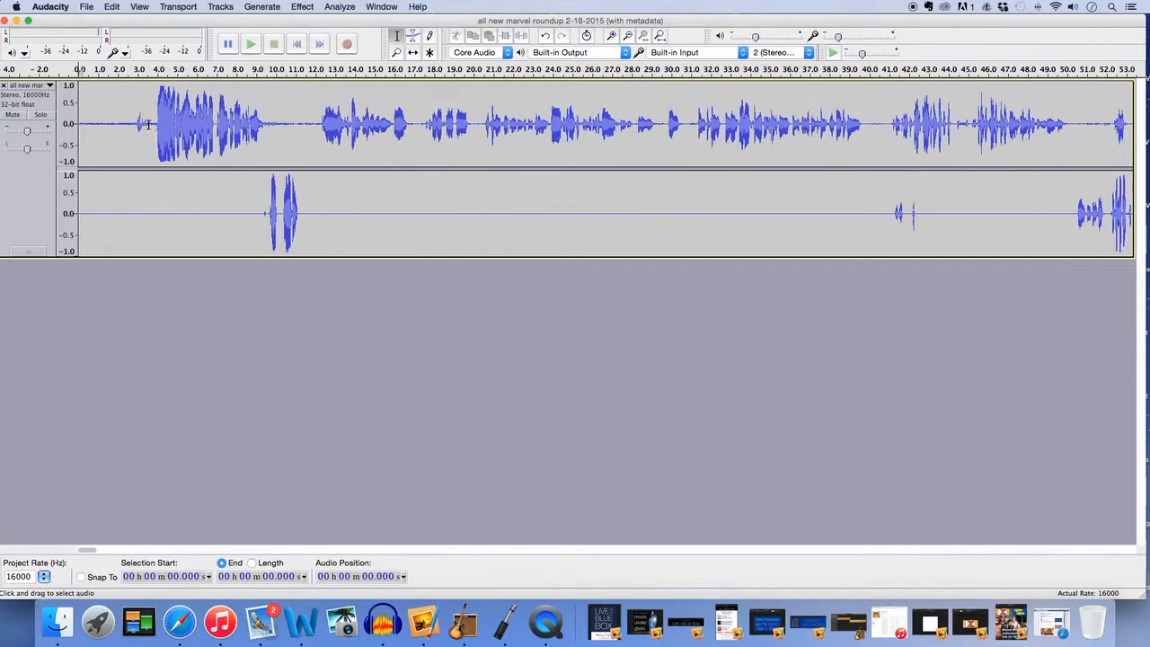
pyautogui.moveTo(145, 122); pyautogui.dragTo(134, 122)
pyautogui.click(248, 45)
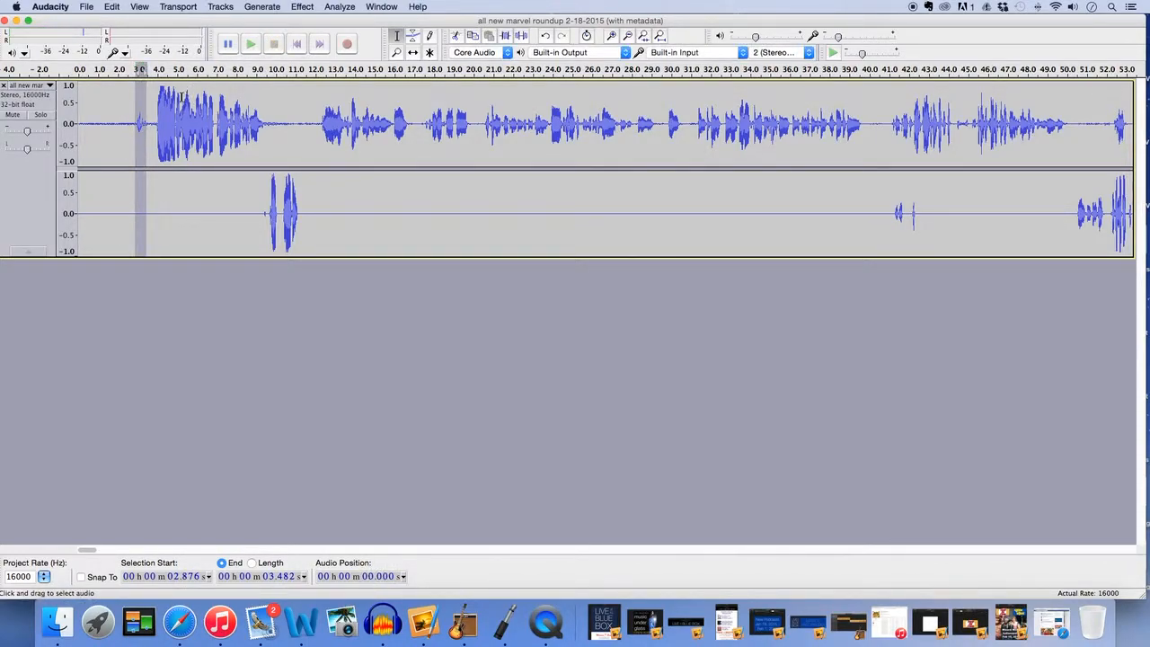
# Delete the short sound before the first speech, from about 2.8 to 3.75 seconds, in both channels.
pyautogui.click(151, 114)
pyautogui.moveTo(151, 114)
pyautogui.mouseDown()
pyautogui.moveTo(105, 114)
pyautogui.moveTo(135, 113)
pyautogui.mouseUp()
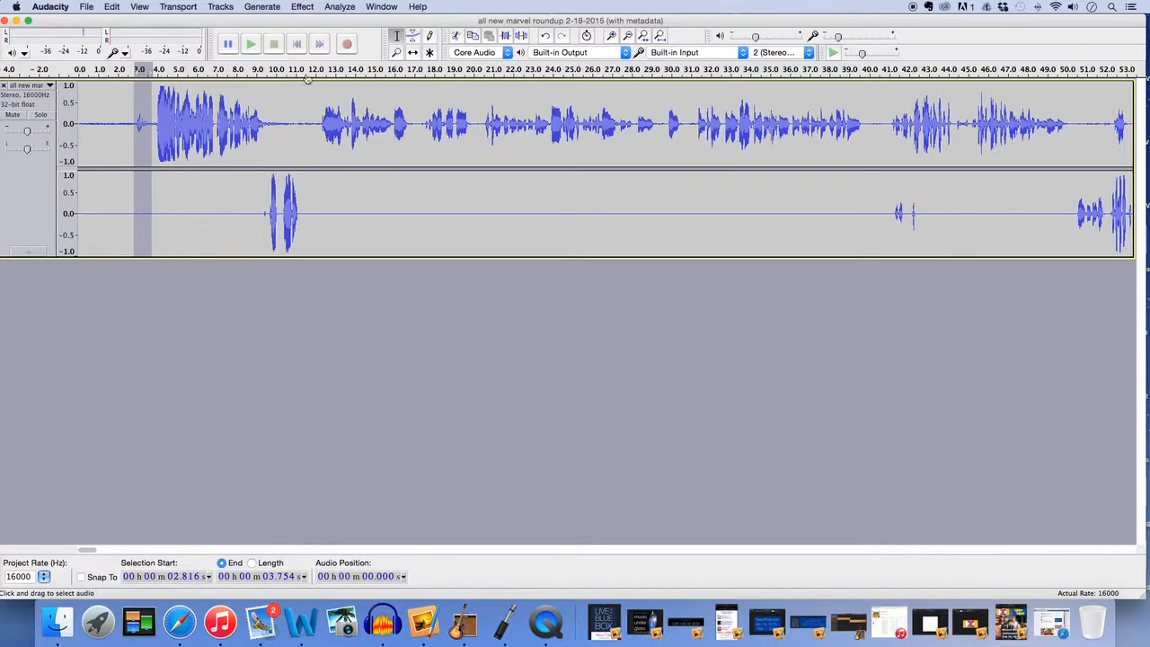
pyautogui.press('Delete')
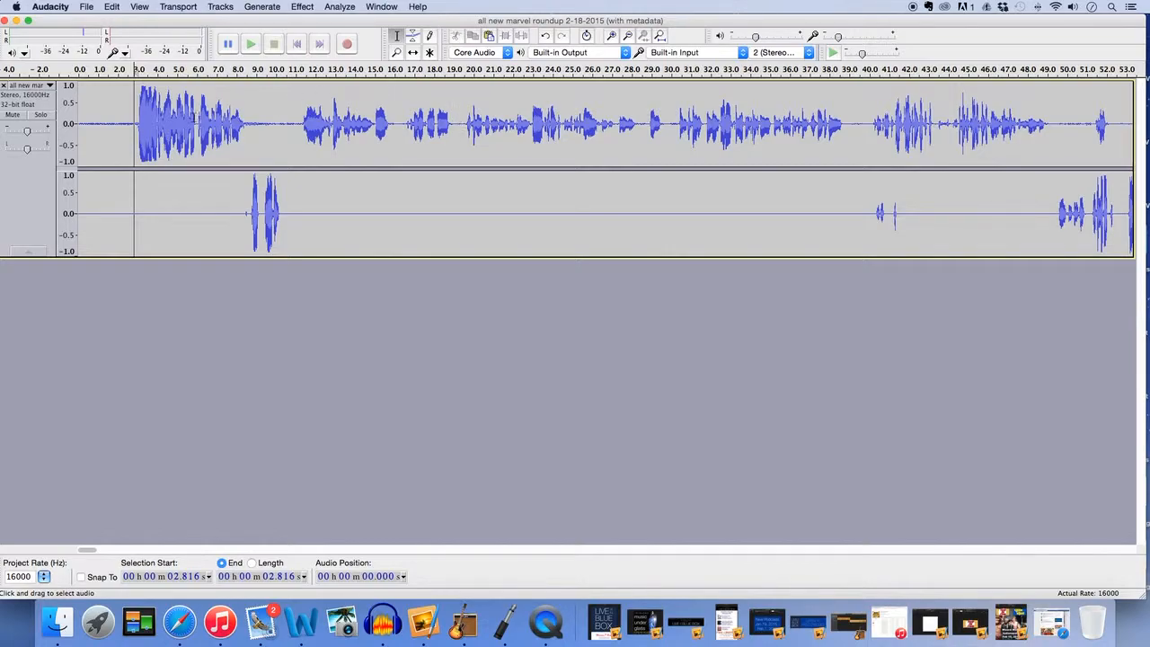
# Capture a Noise Removal profile from the quiet first 2.8 seconds of the recording.
pyautogui.moveTo(135, 117); pyautogui.dragTo(68, 111)
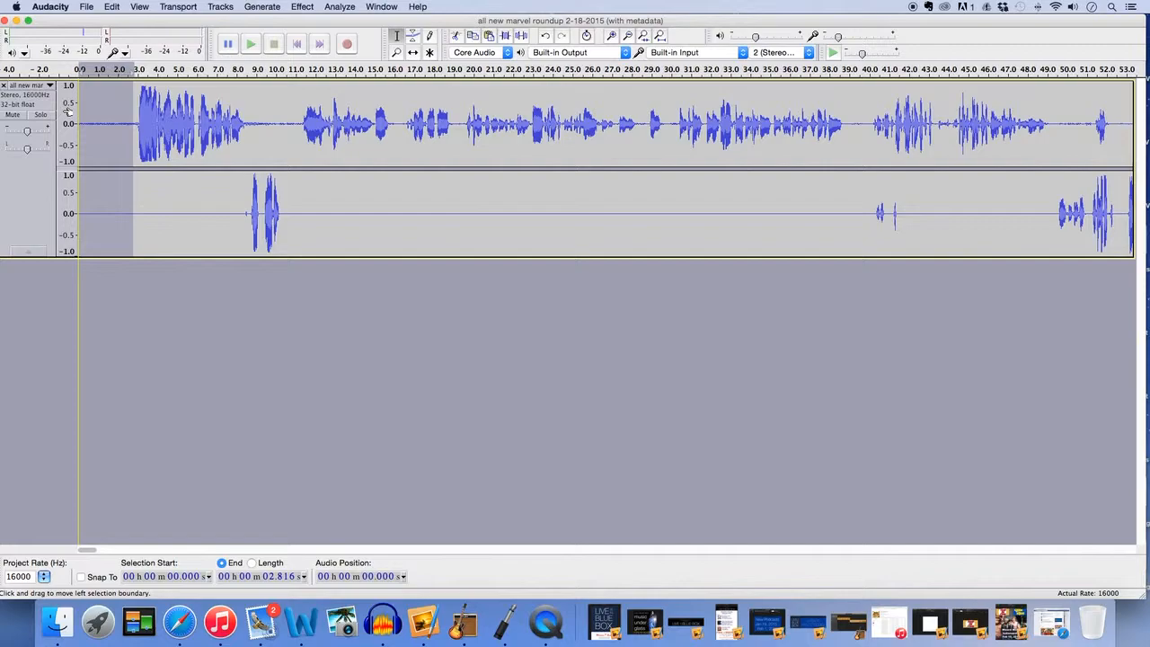
pyautogui.click(302, 7)
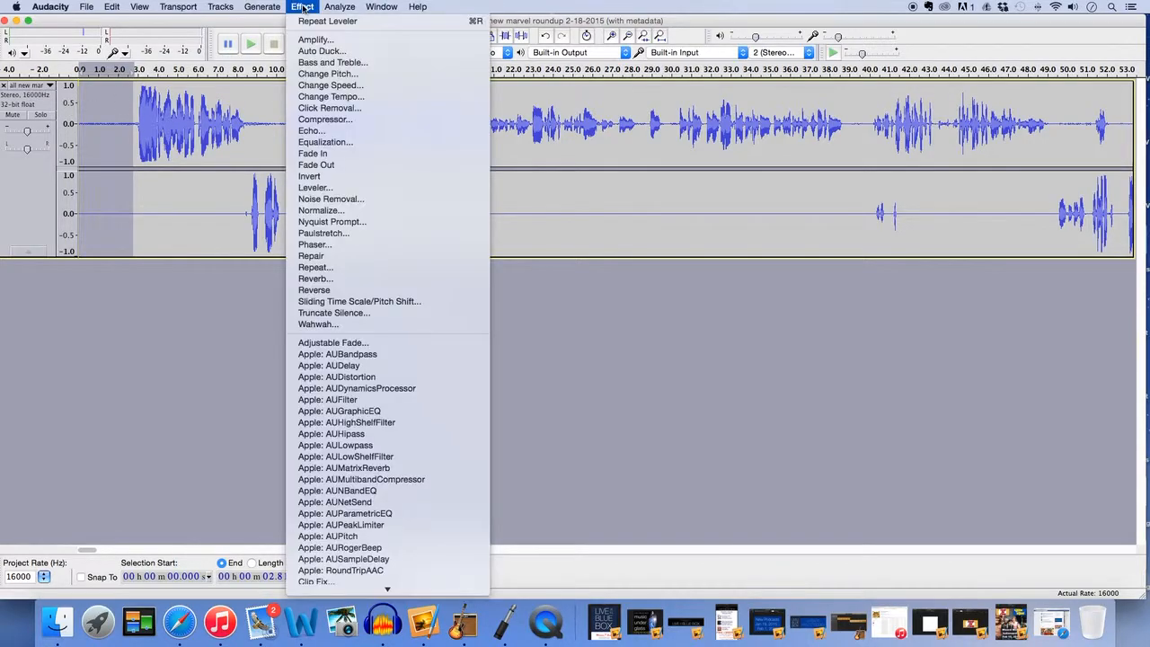
pyautogui.click(364, 201)
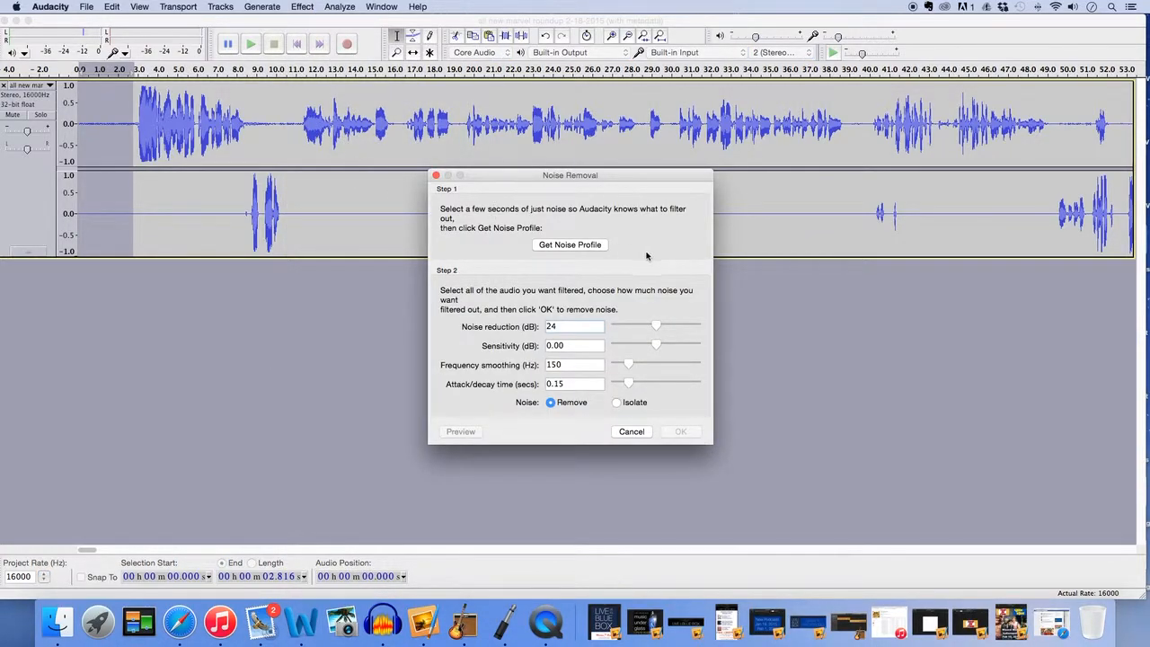
pyautogui.click(572, 247)
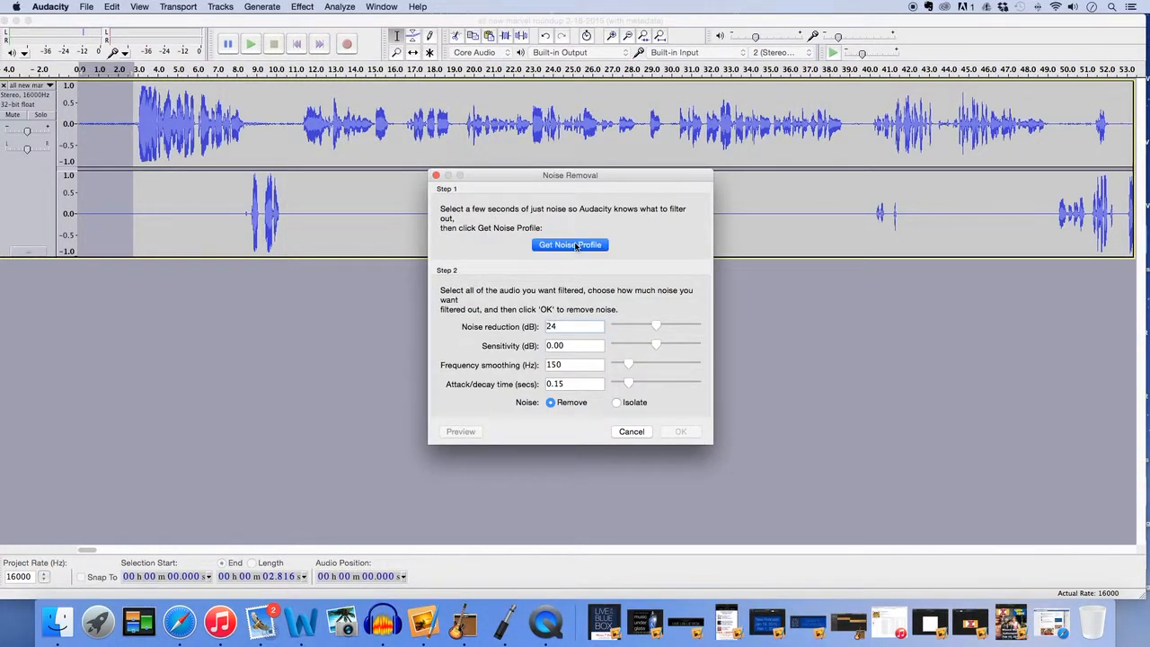
# Apply Noise Removal to the entire recording with 24 dB reduction, 0.00 dB sensitivity, 150 Hz smoothing and 0.15 s attack/decay time.
pyautogui.click(446, 131)
pyautogui.press('super+a')
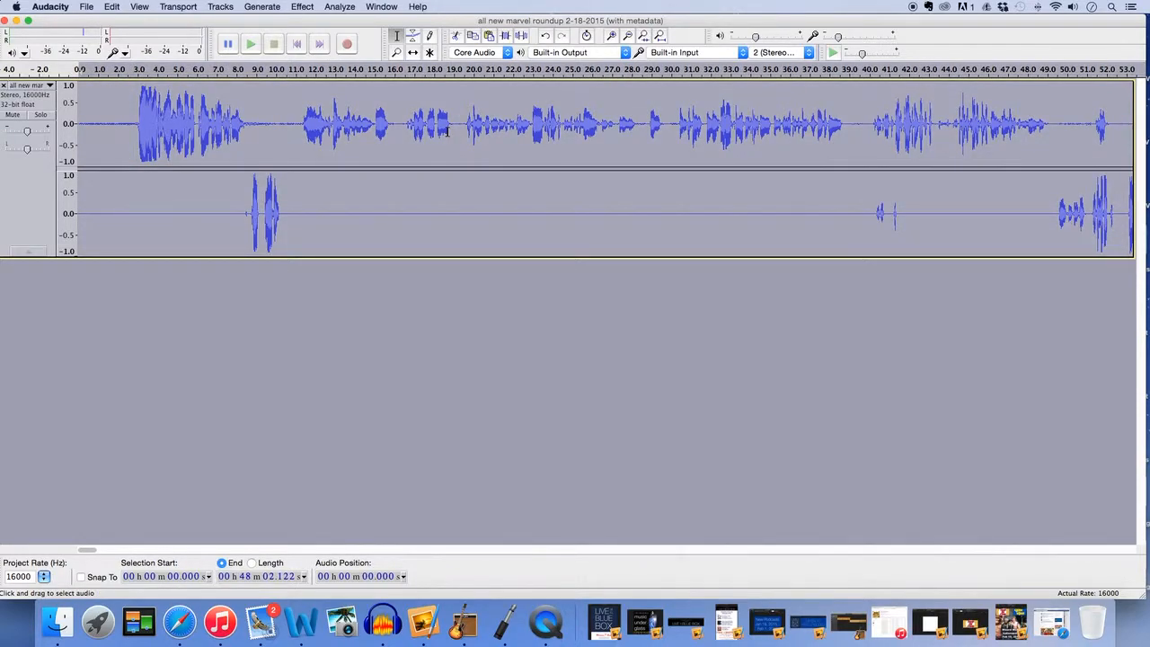
pyautogui.click(303, 7)
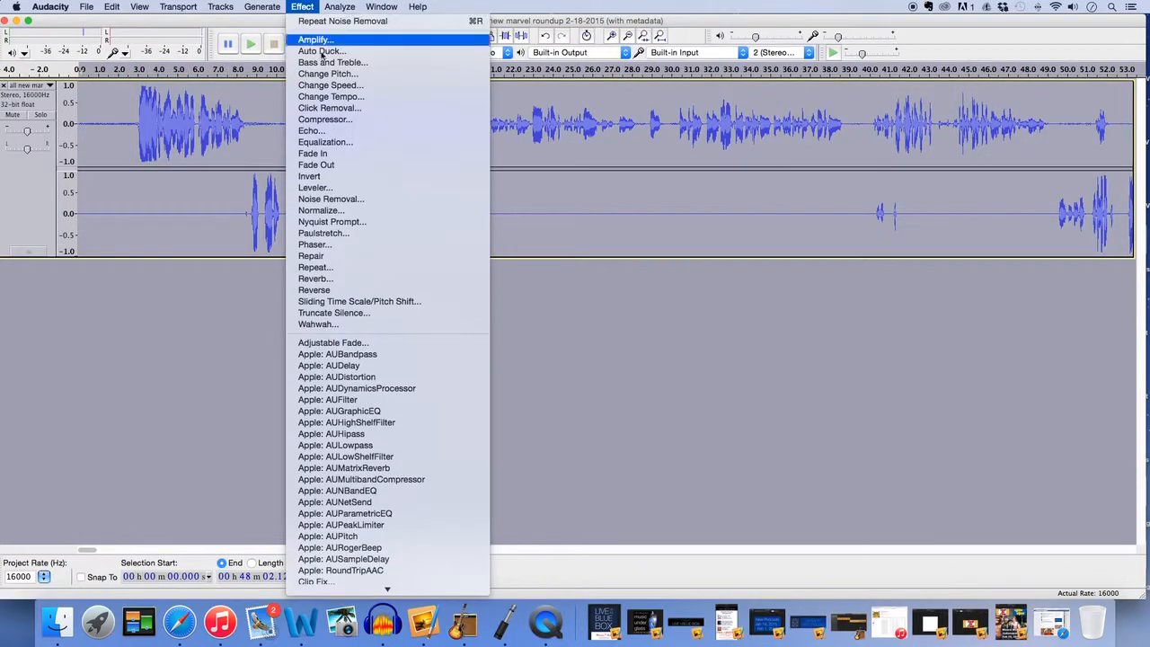
pyautogui.click(367, 199)
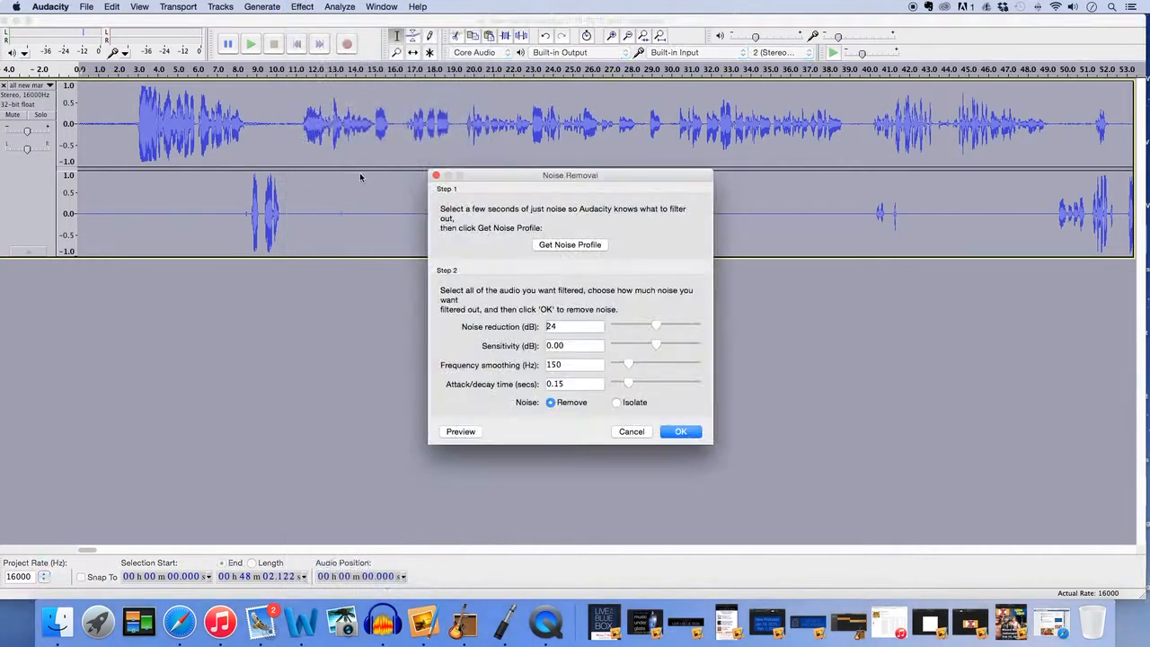
pyautogui.click(679, 432)
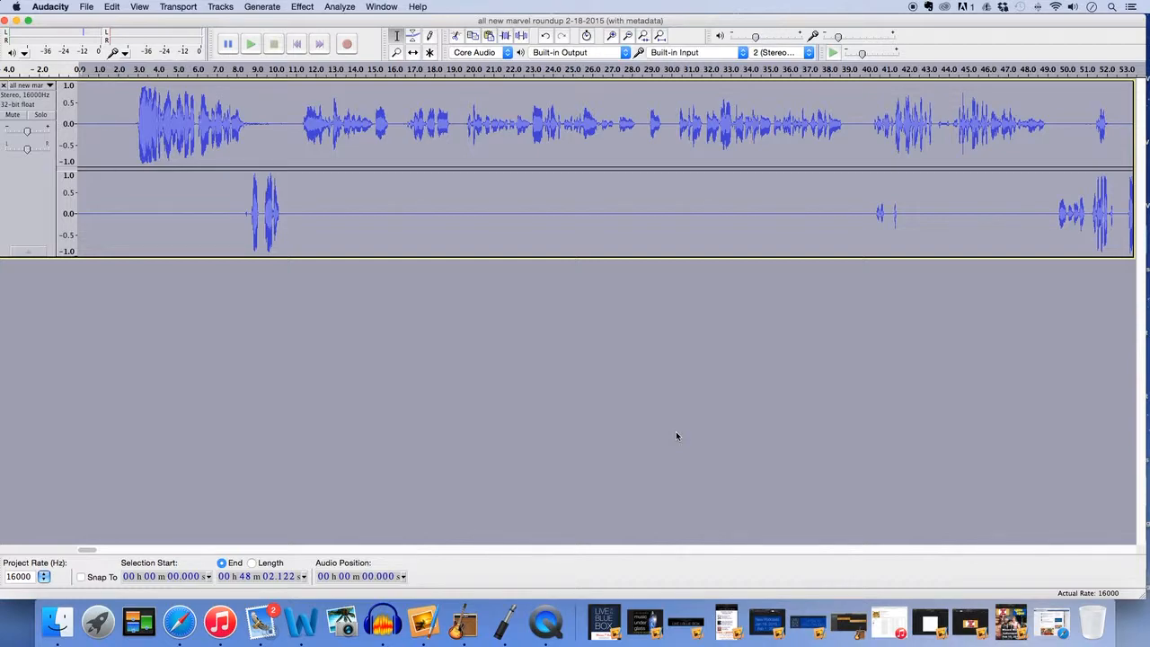
# Play the noise-reduced recording from the start through about 13 seconds, then stop it.
pyautogui.click(296, 43)
pyautogui.click(250, 44)
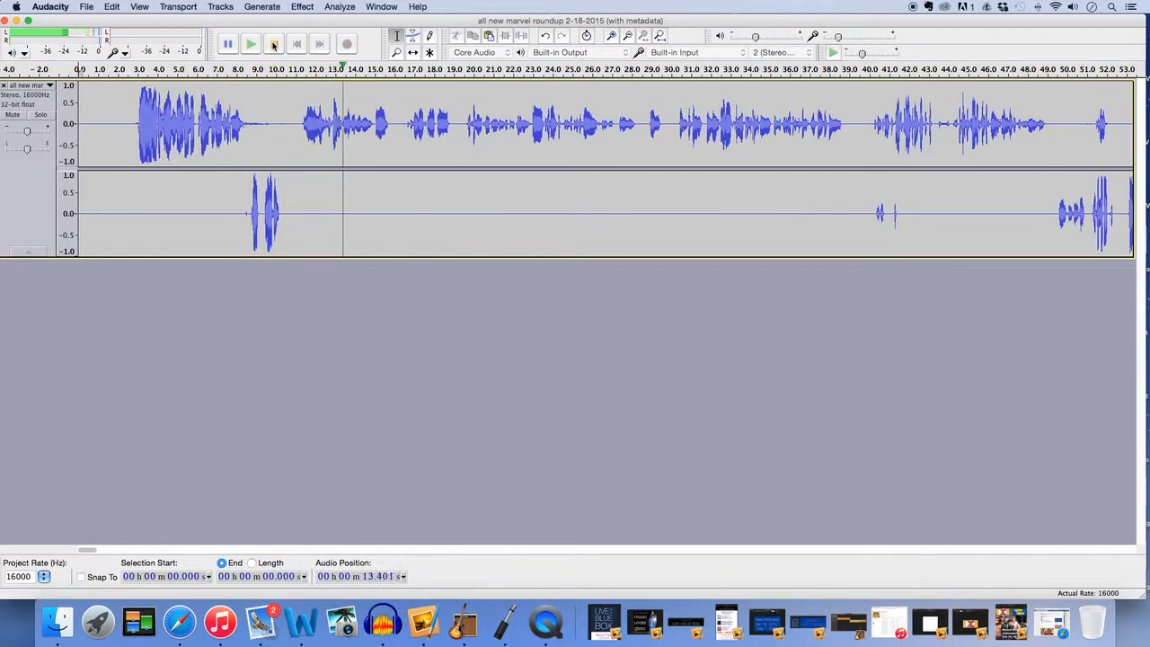
pyautogui.click(273, 45)
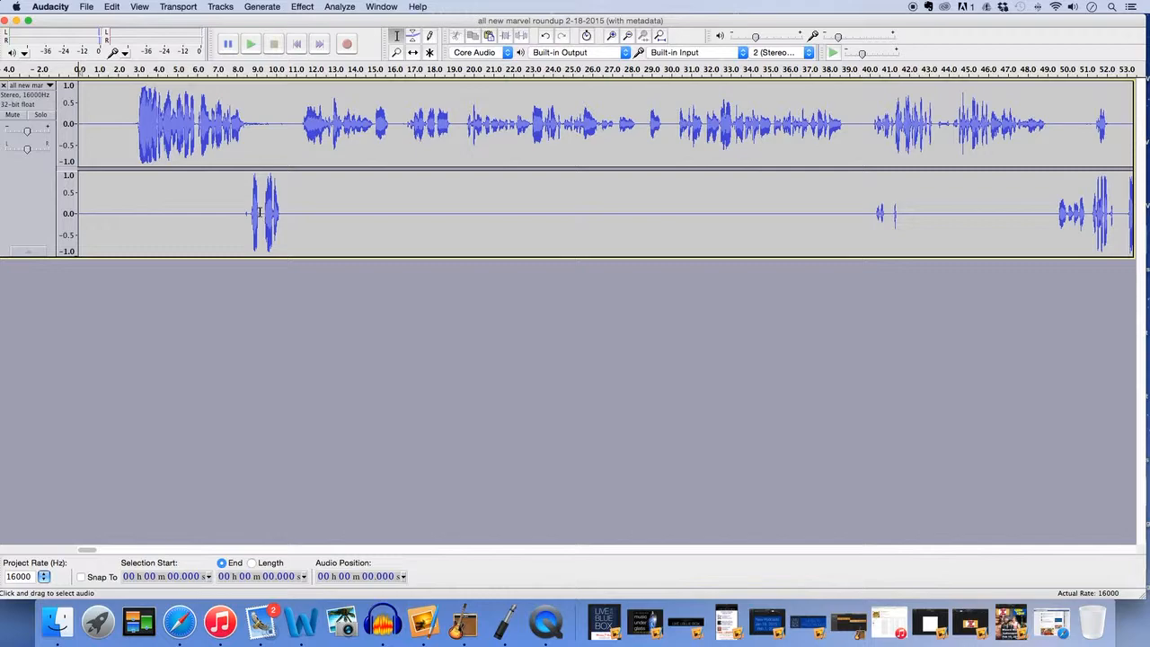
# Cut the pause between about 9.1 and 9.4 seconds from both channels and play back the edit from about 8 seconds.
pyautogui.moveTo(258, 212); pyautogui.dragTo(265, 194)
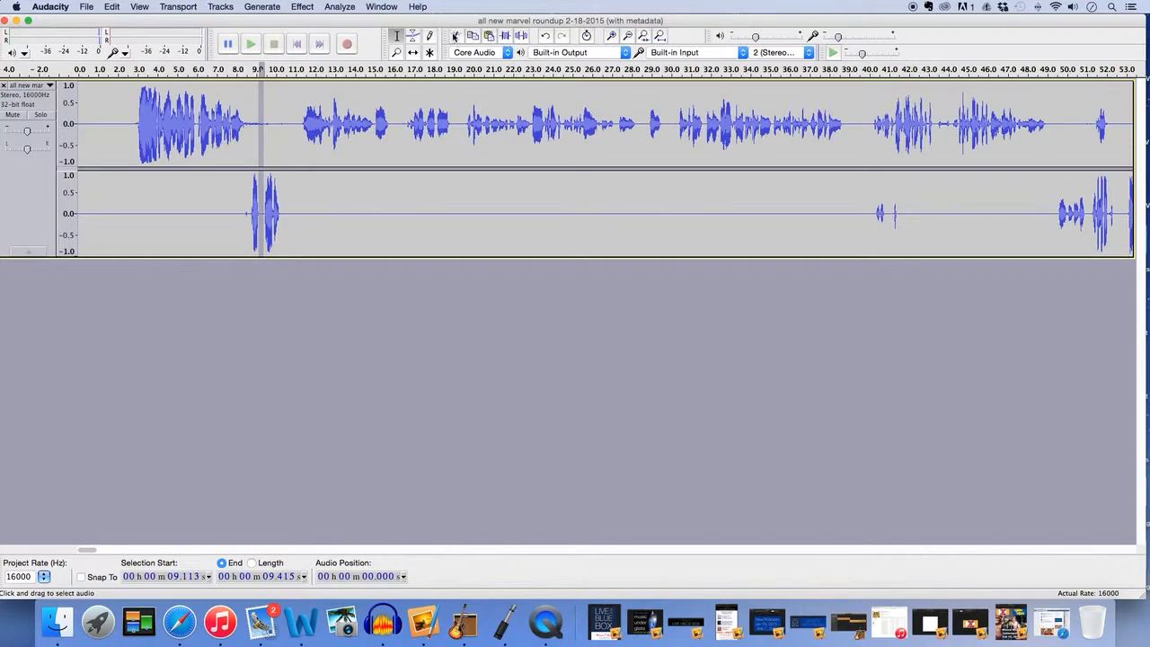
pyautogui.click(456, 36)
pyautogui.click(237, 114)
pyautogui.click(251, 44)
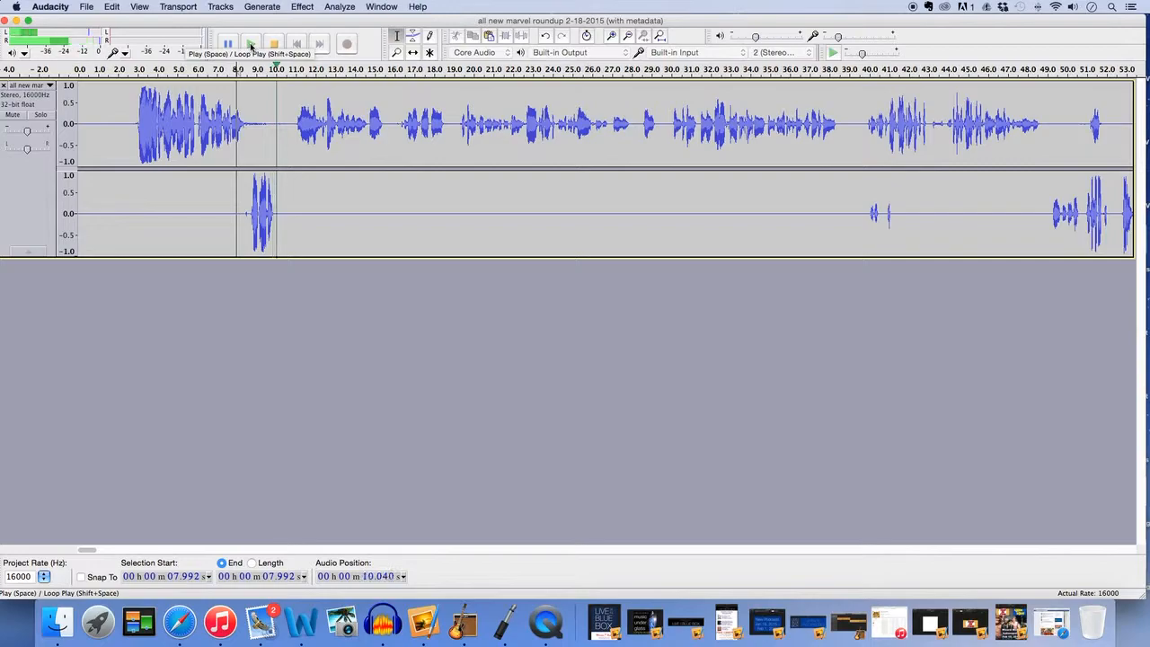
pyautogui.click(273, 44)
pyautogui.click(251, 45)
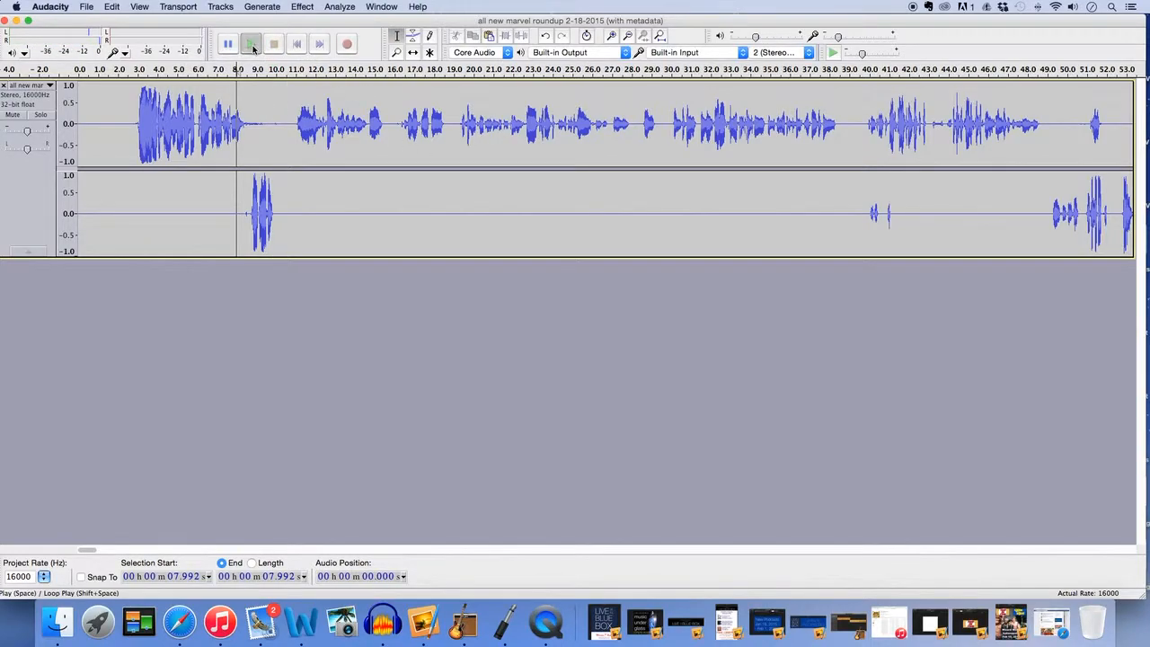
pyautogui.click(274, 44)
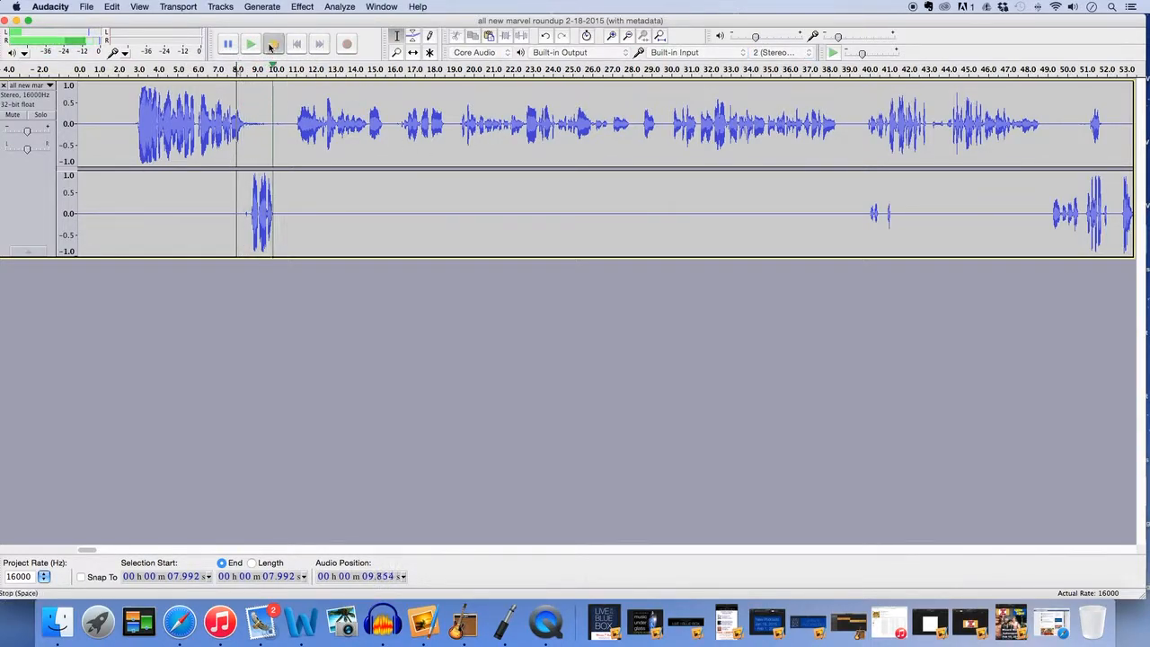
# Undo the last pause cut and play the uncut audio from about 8.2 seconds for comparison.
pyautogui.click(539, 38)
pyautogui.click(242, 125)
pyautogui.click(250, 45)
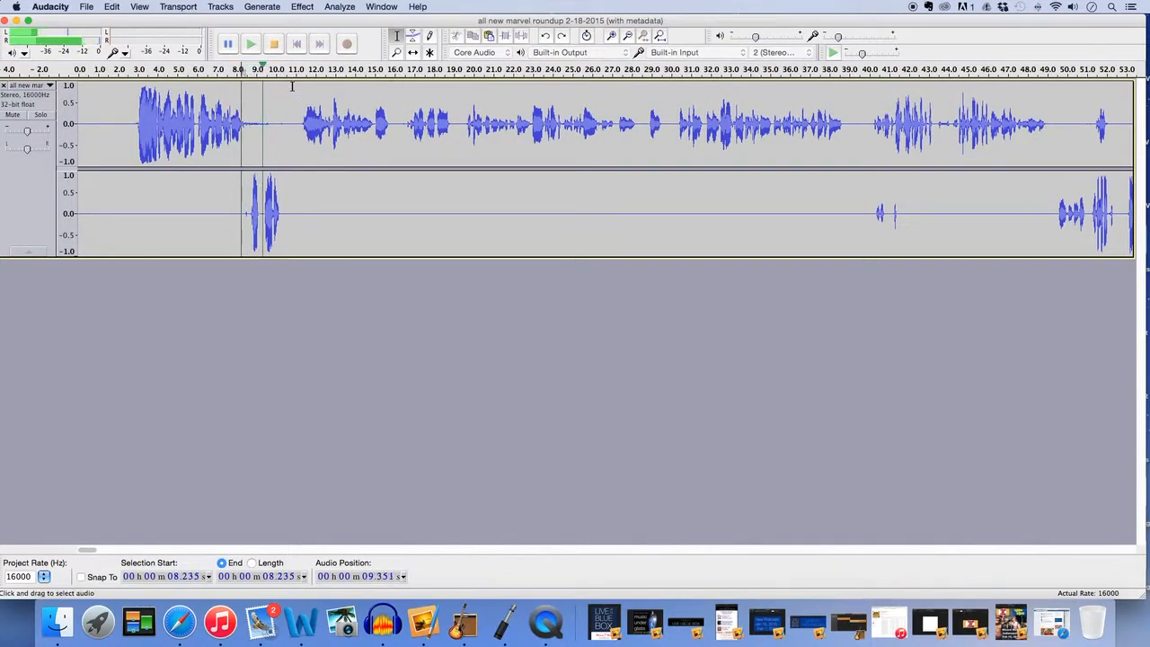
pyautogui.click(274, 44)
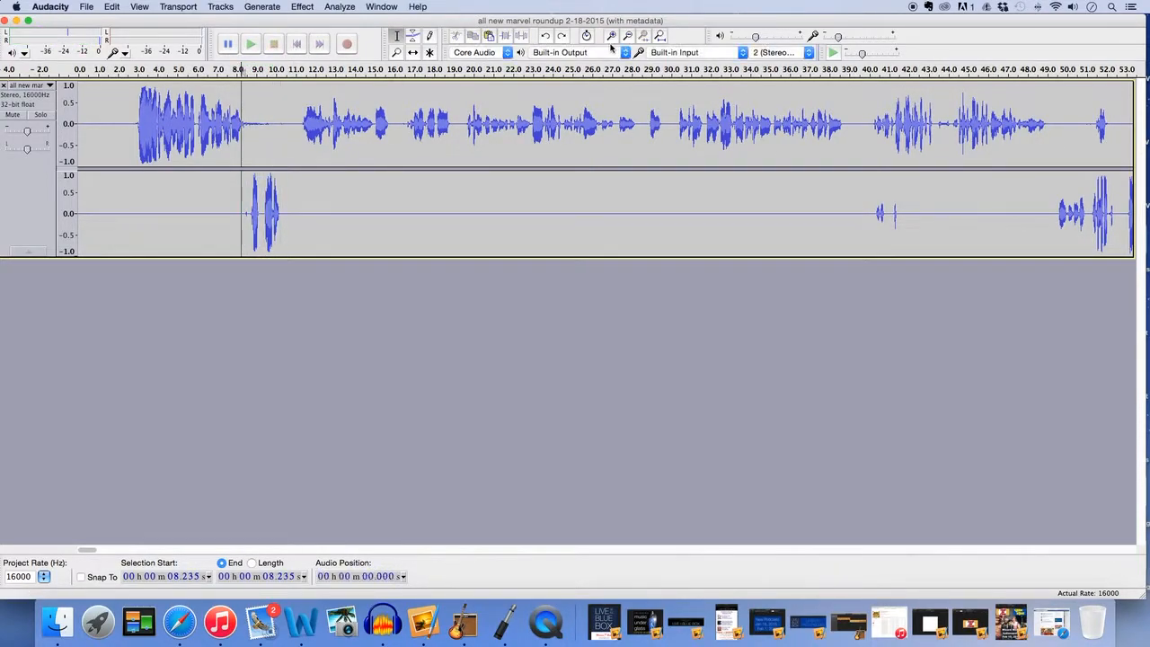
# Undo the noise removal, redo it together with the pause cut, and replay the edit from about 8 seconds.
pyautogui.click(545, 37)
pyautogui.click(545, 37)
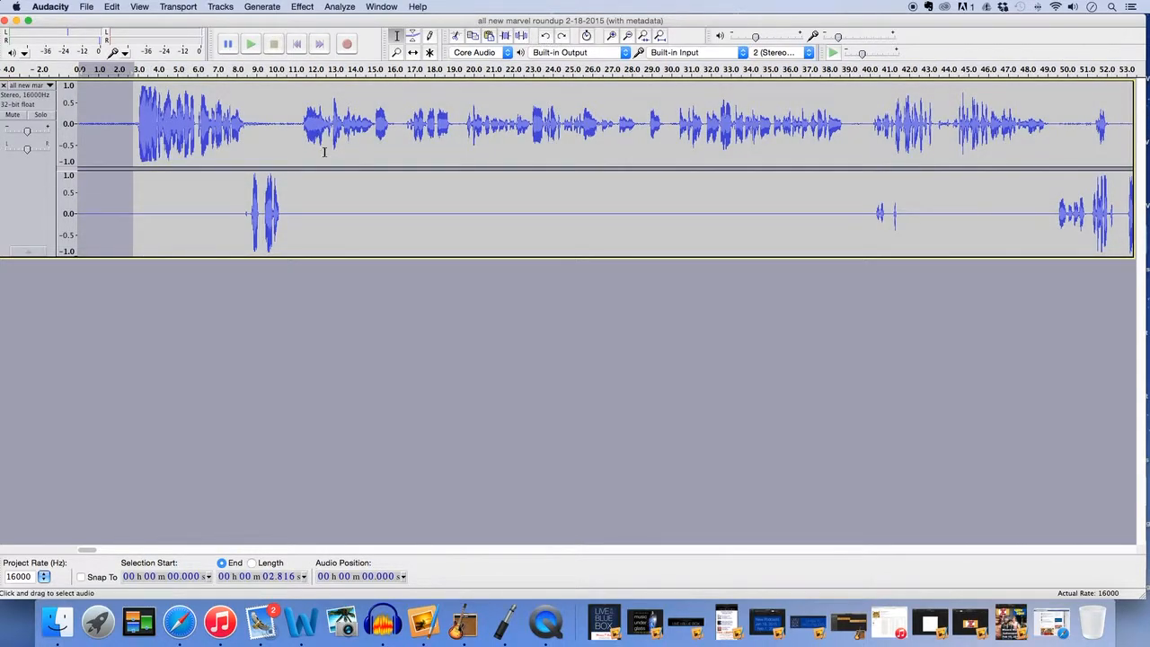
pyautogui.click(562, 37)
pyautogui.click(561, 37)
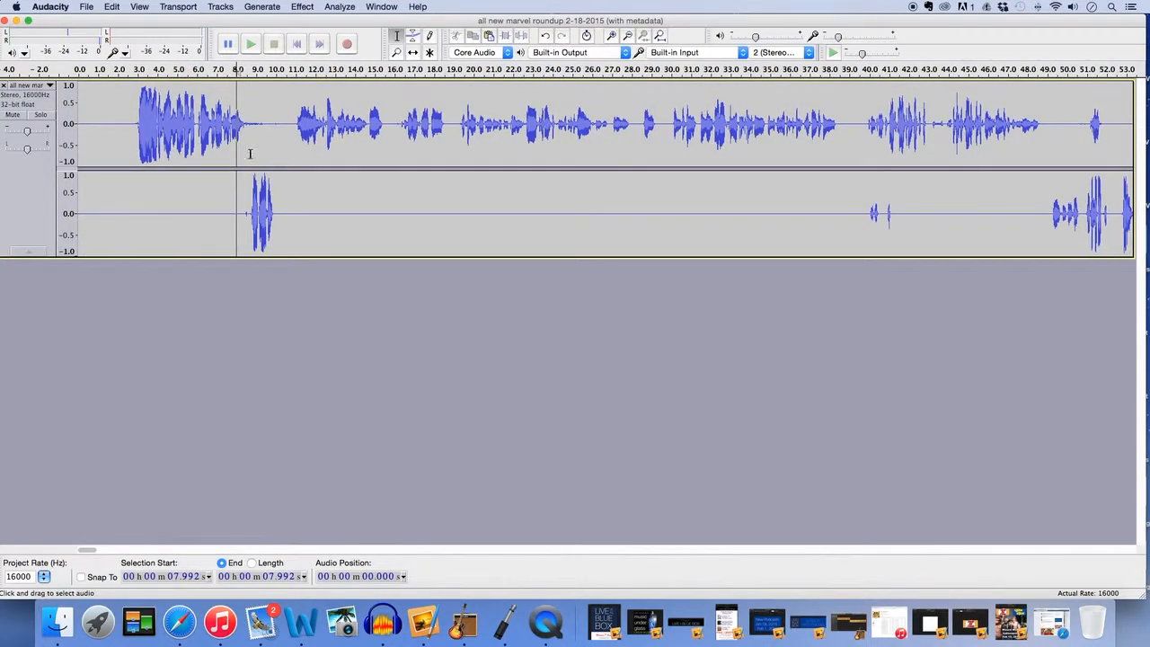
pyautogui.click(251, 47)
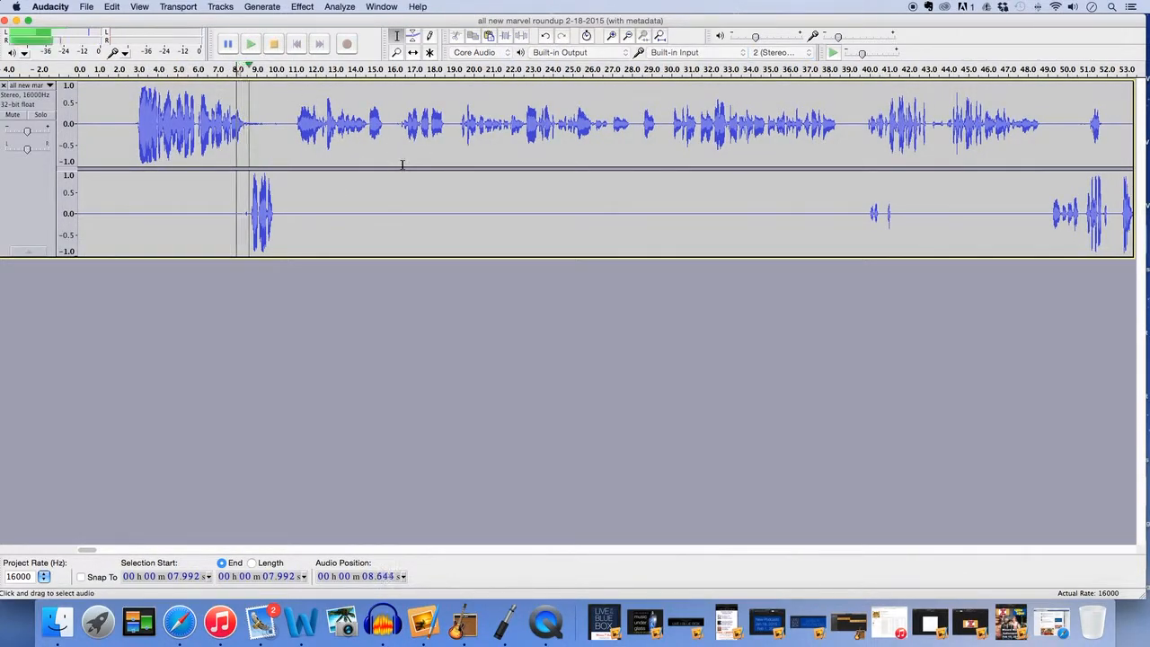
pyautogui.click(275, 43)
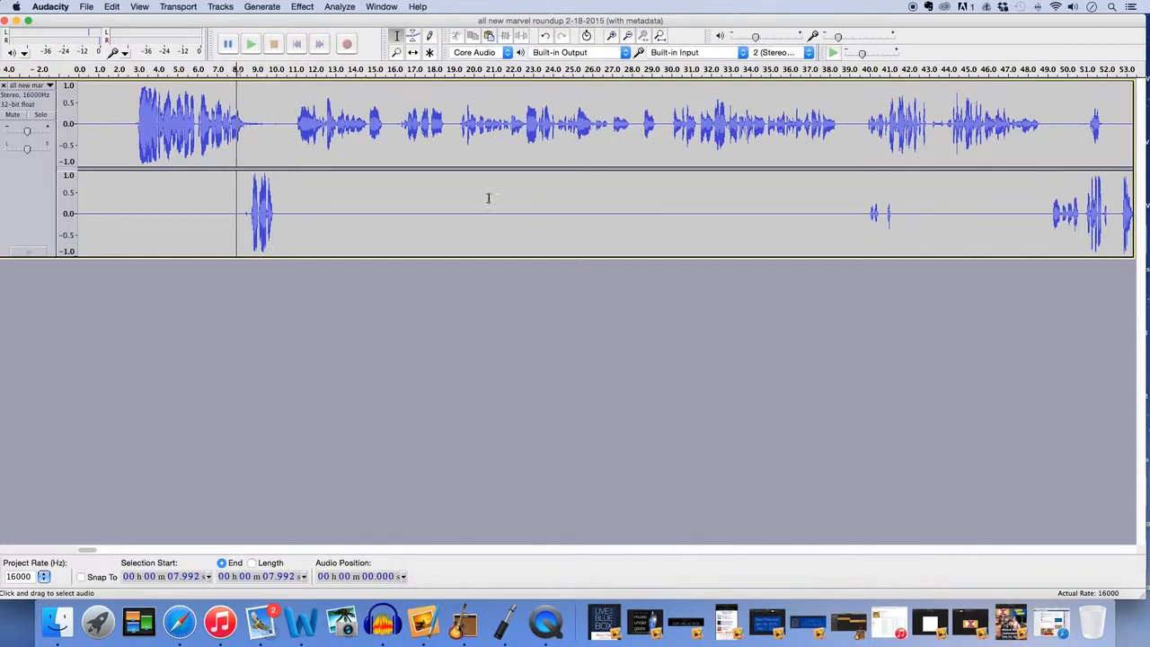
# Cut the pause between about 10.1 and 11.05 seconds from both channels and play back from about 2.7 seconds.
pyautogui.click(278, 135)
pyautogui.moveTo(278, 134); pyautogui.dragTo(297, 154)
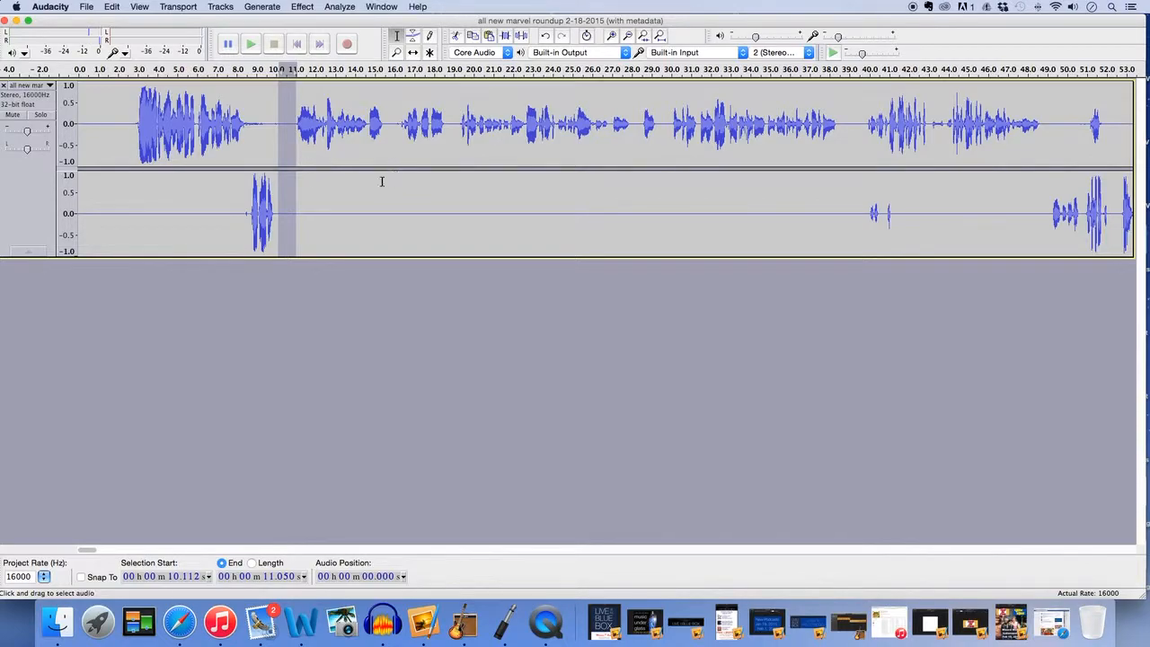
pyautogui.click(458, 37)
pyautogui.click(133, 113)
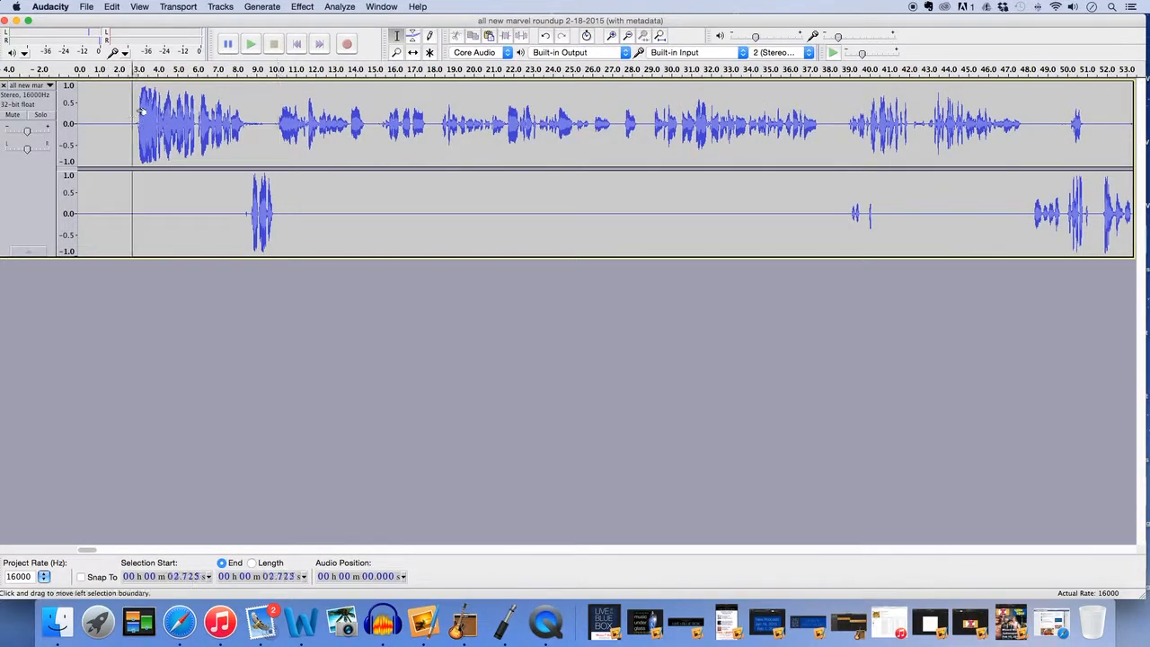
pyautogui.click(253, 44)
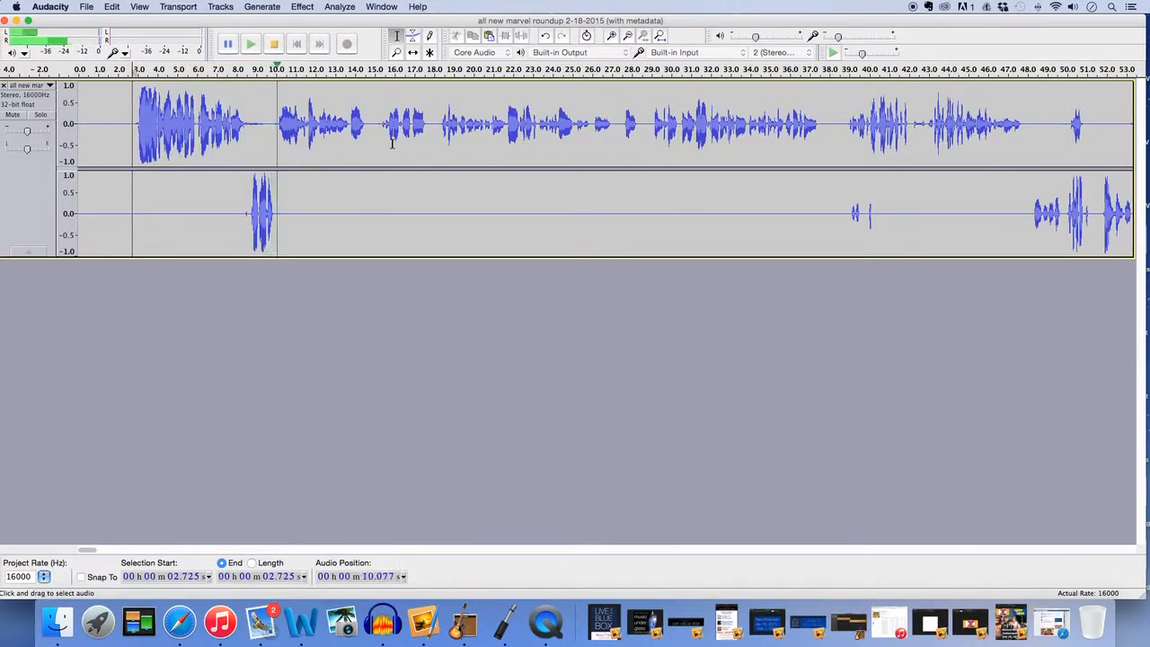
pyautogui.click(271, 44)
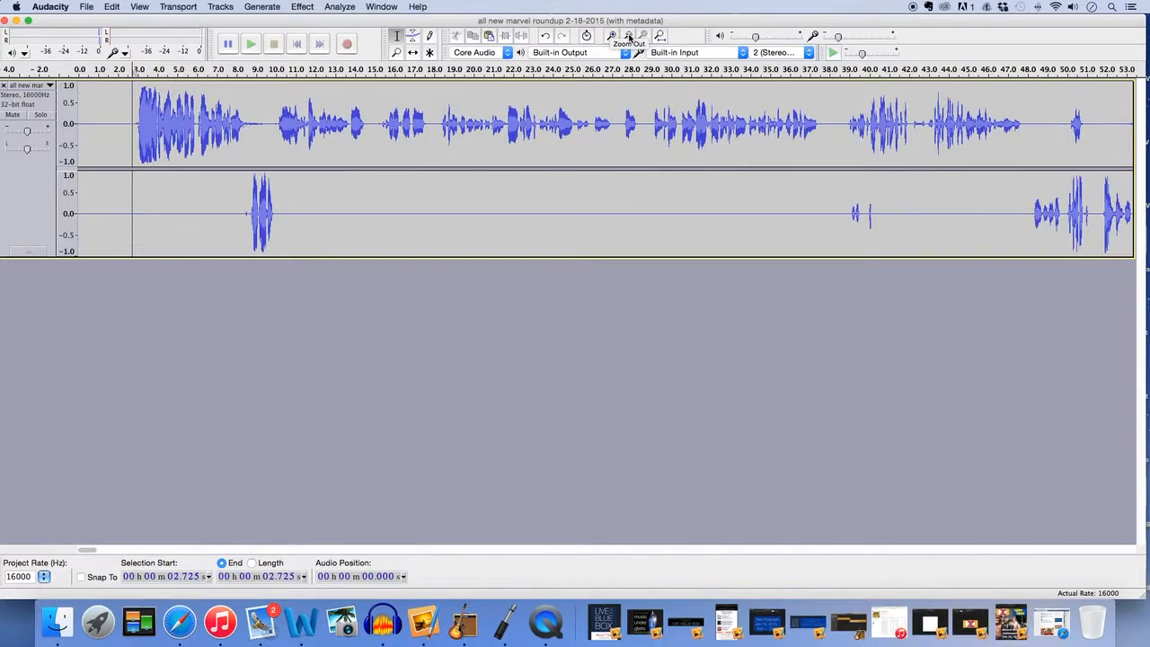
# Truncate silence across the entire recording with 200 ms minimum, 1000 ms maximum, 4:1 compression and a -40 dB threshold.
pyautogui.click(627, 36)
pyautogui.click(541, 146)
pyautogui.press('super+a')
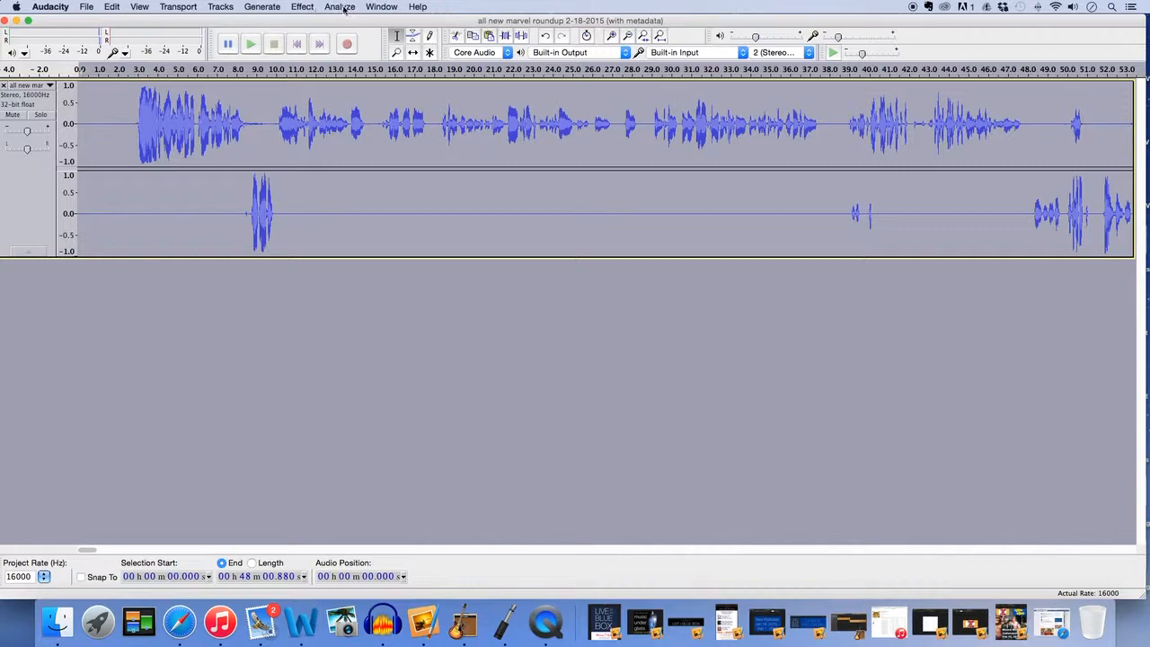
pyautogui.click(305, 8)
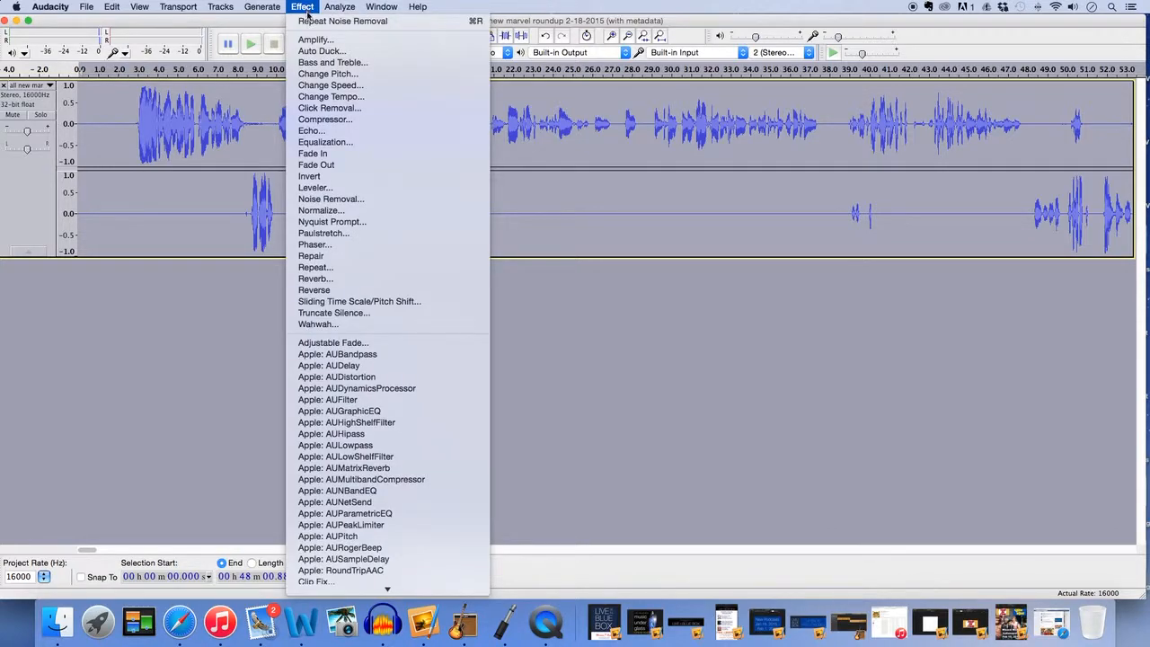
pyautogui.click(372, 314)
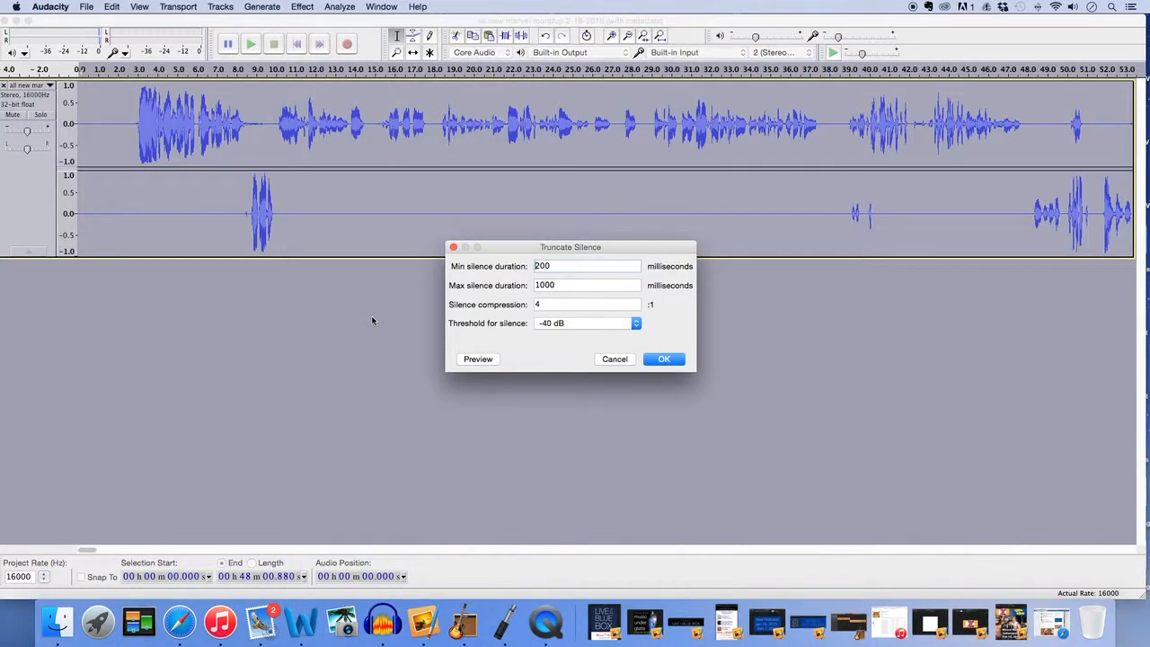
pyautogui.click(657, 361)
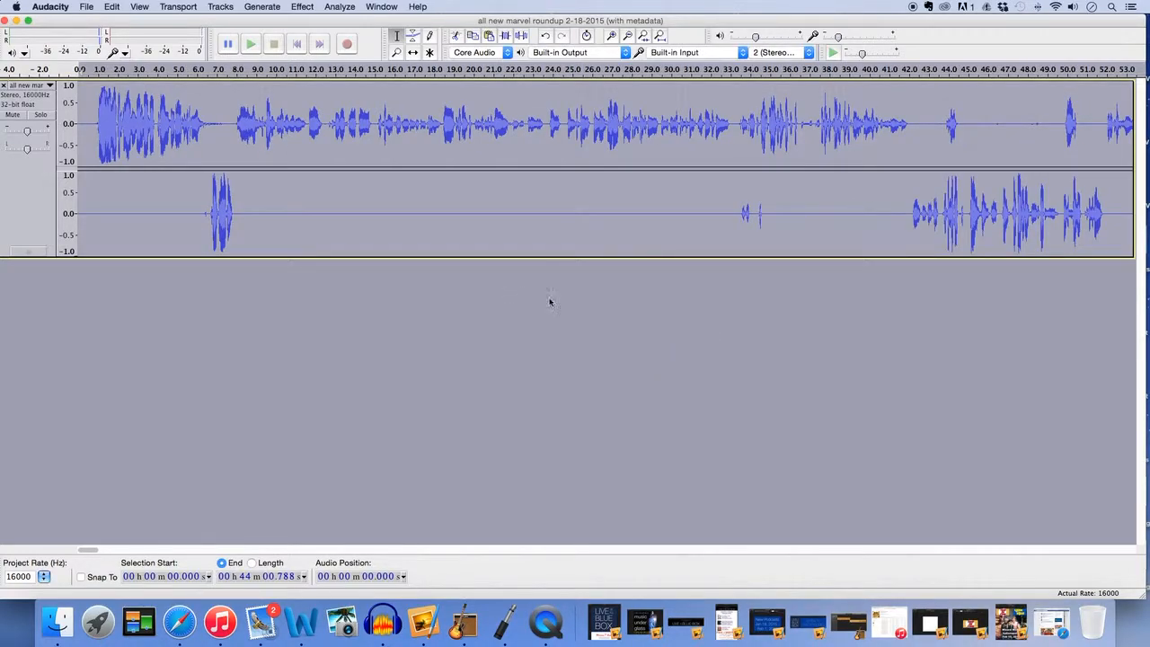
# Play the truncated recording from about 8 seconds, then raise the playback speed slightly and listen again at that speed.
pyautogui.click(235, 70)
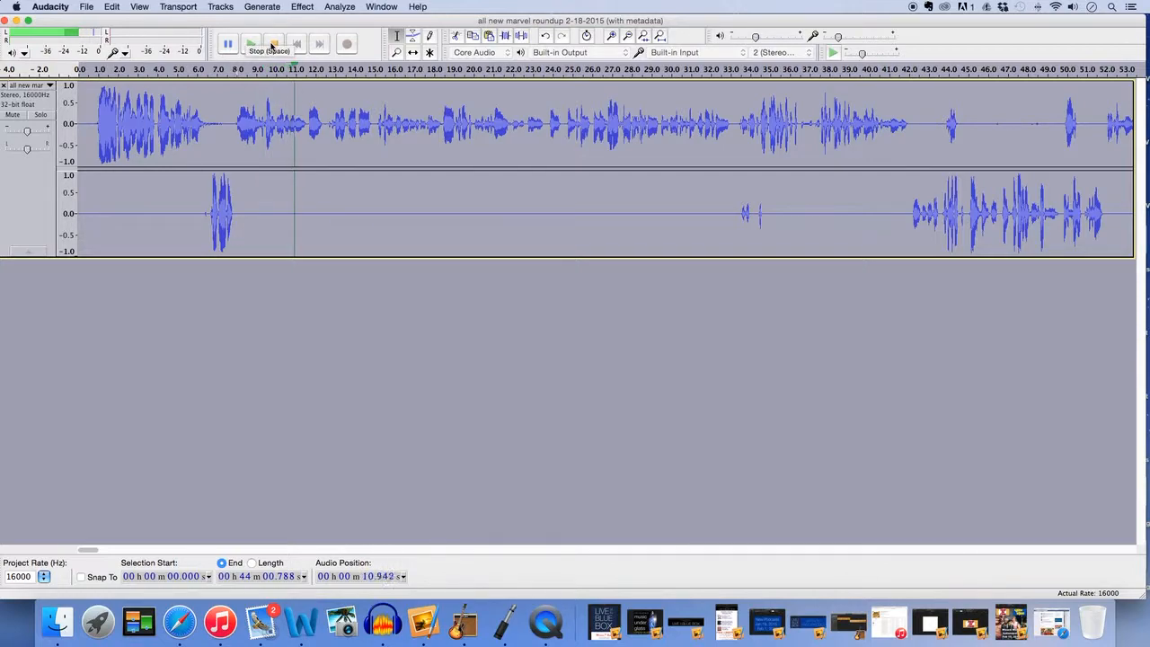
pyautogui.click(272, 44)
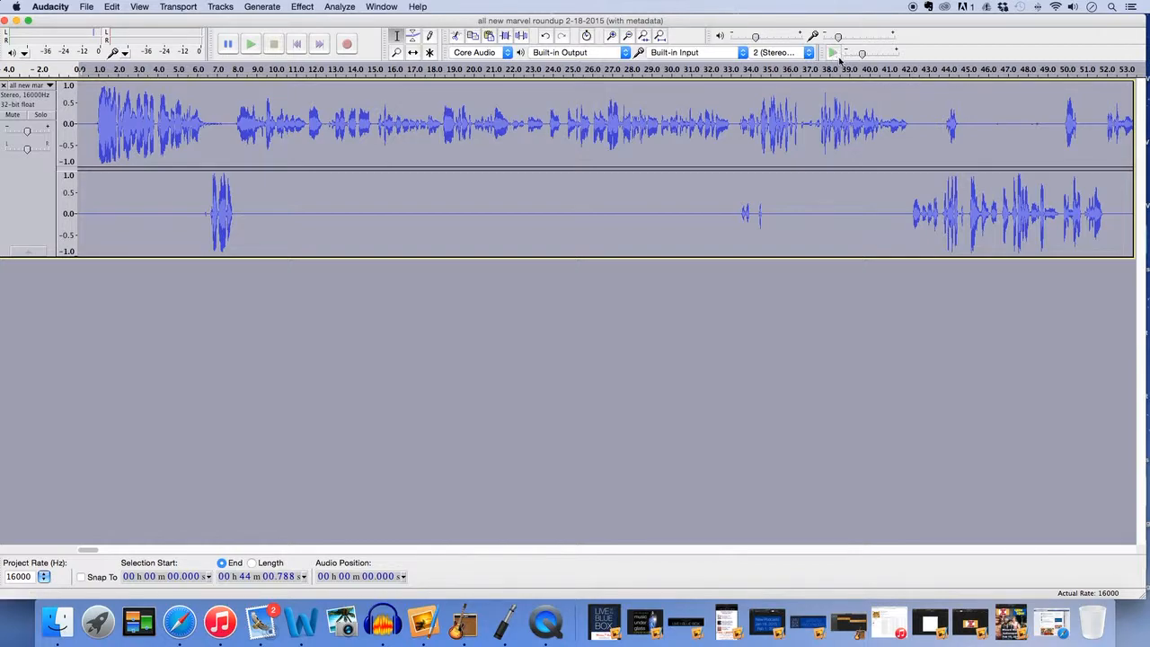
pyautogui.moveTo(863, 55); pyautogui.dragTo(870, 54)
pyautogui.click(264, 71)
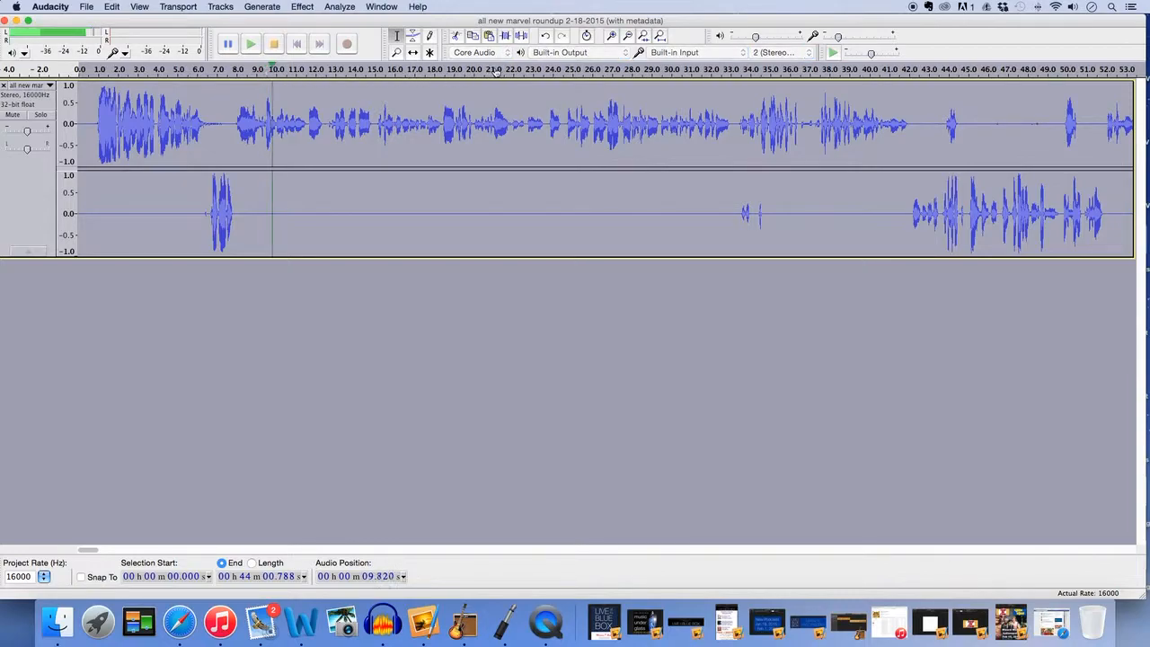
pyautogui.click(833, 54)
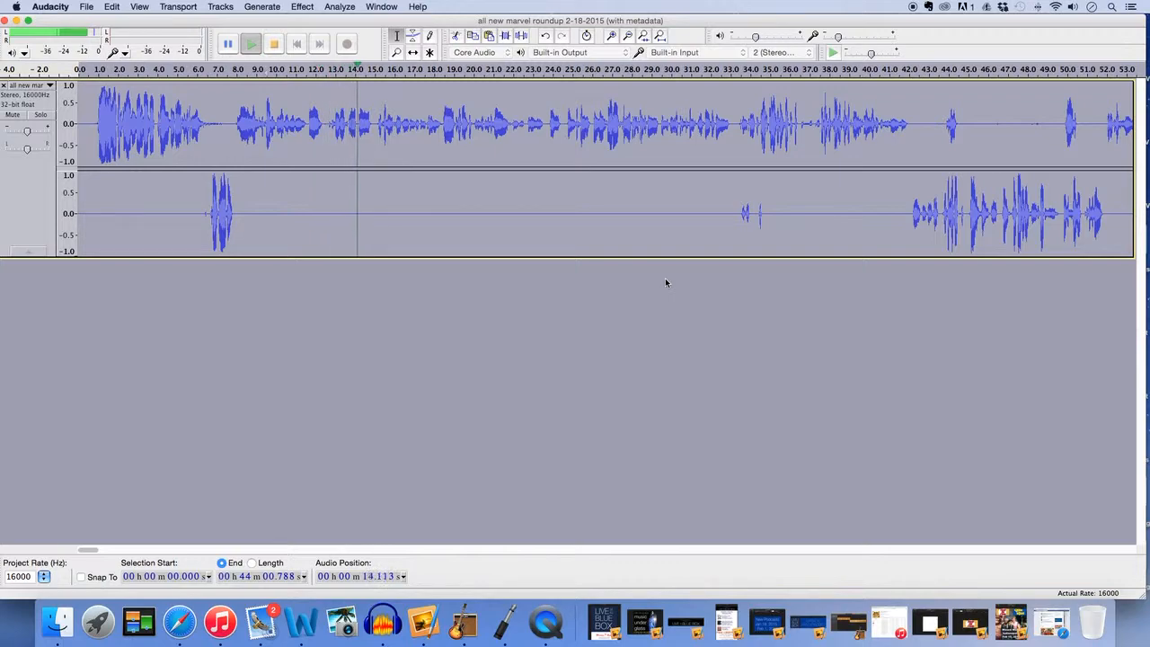
pyautogui.click(271, 45)
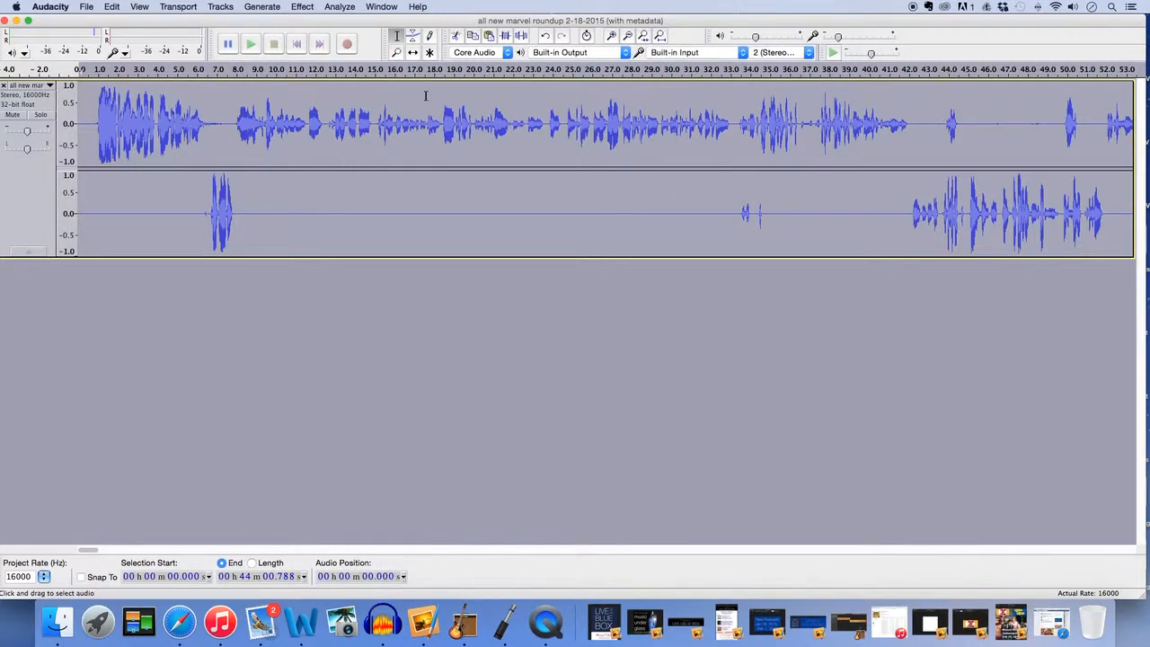
# Go to the end of the recording and play it from about 43:51.8.
pyautogui.click(319, 44)
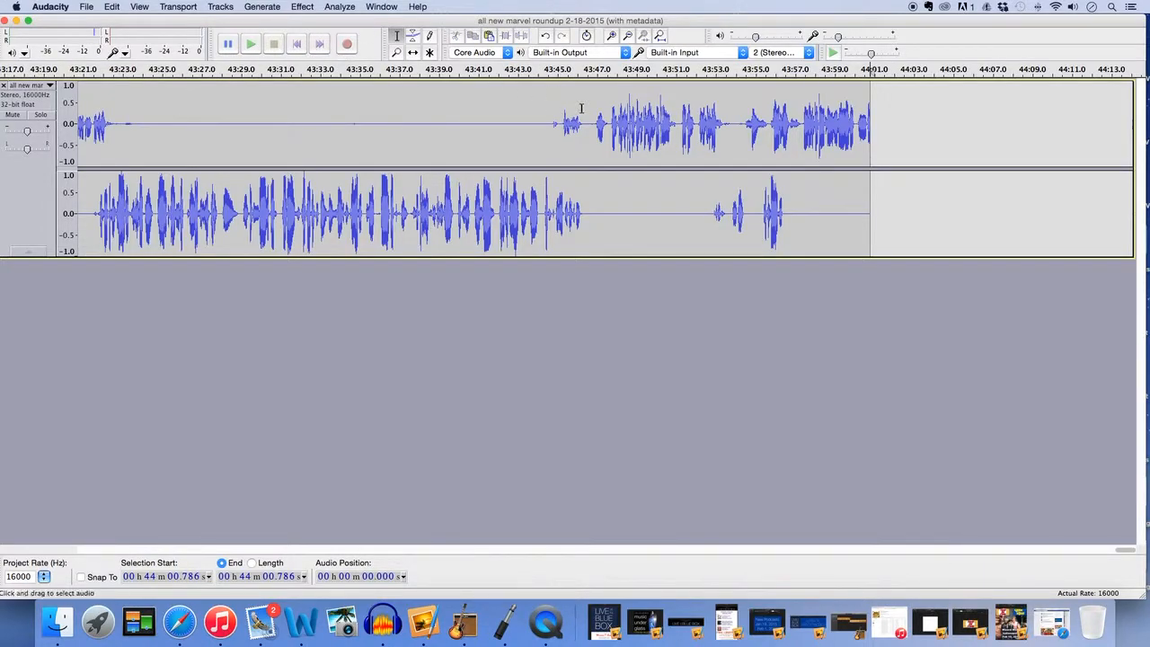
pyautogui.click(692, 110)
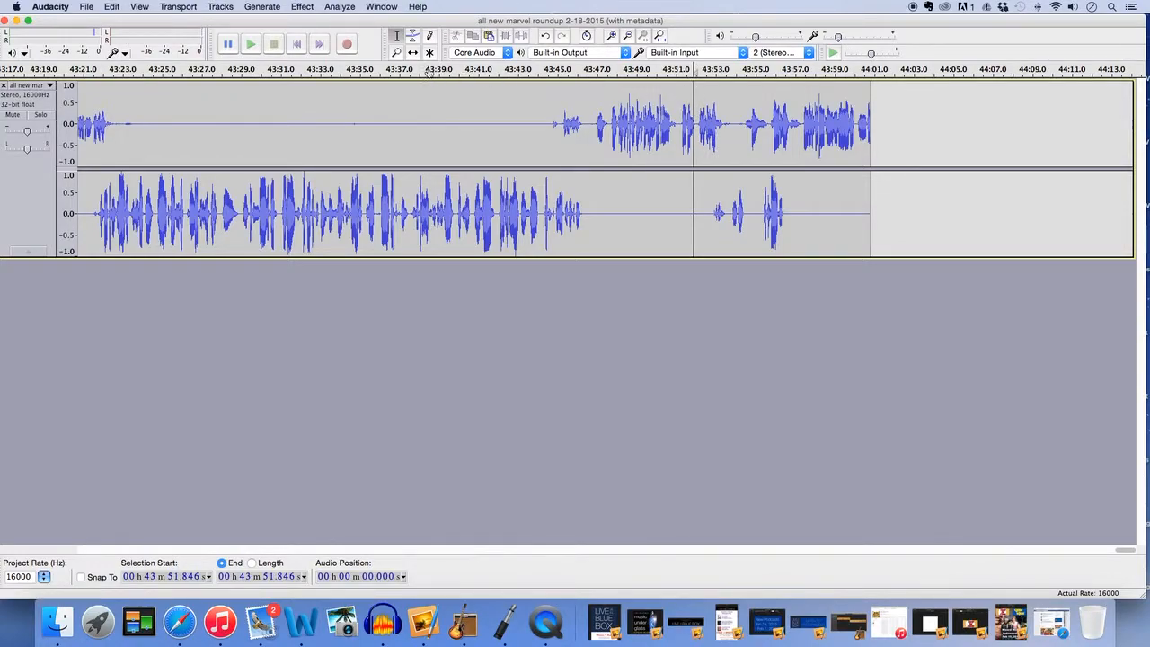
pyautogui.click(252, 44)
# Play the exchanges between the two channels from about 42:27.8 and from about 42:44.6.
pyautogui.hscroll(-10, 331, 545)
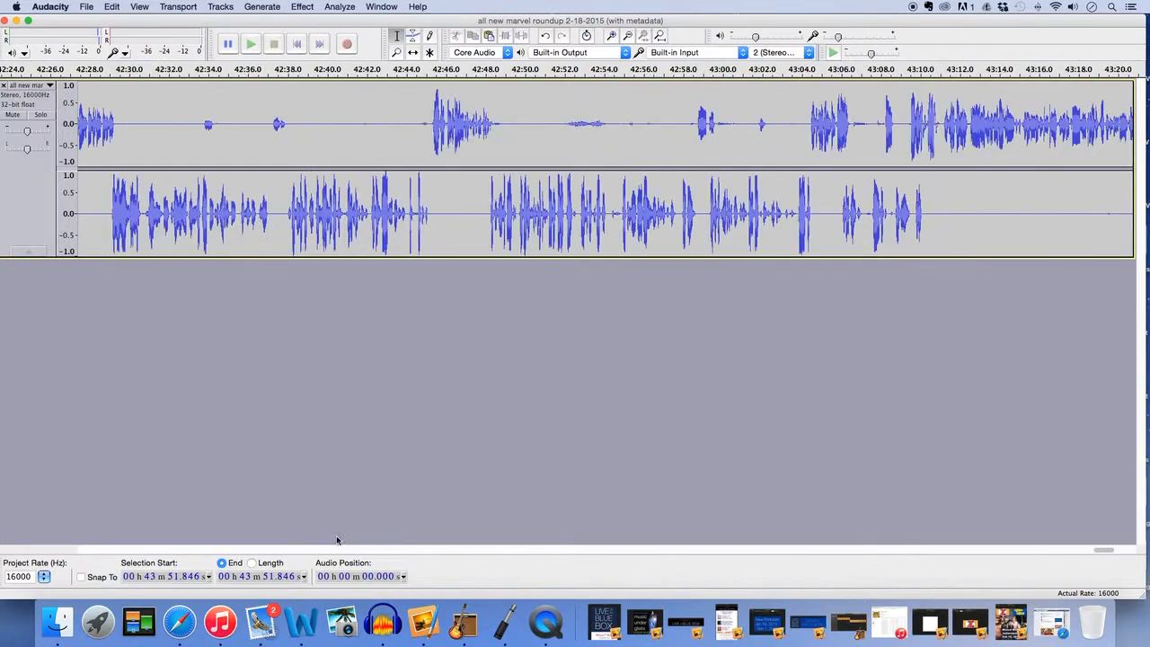
pyautogui.click(396, 118)
pyautogui.click(86, 117)
pyautogui.click(250, 43)
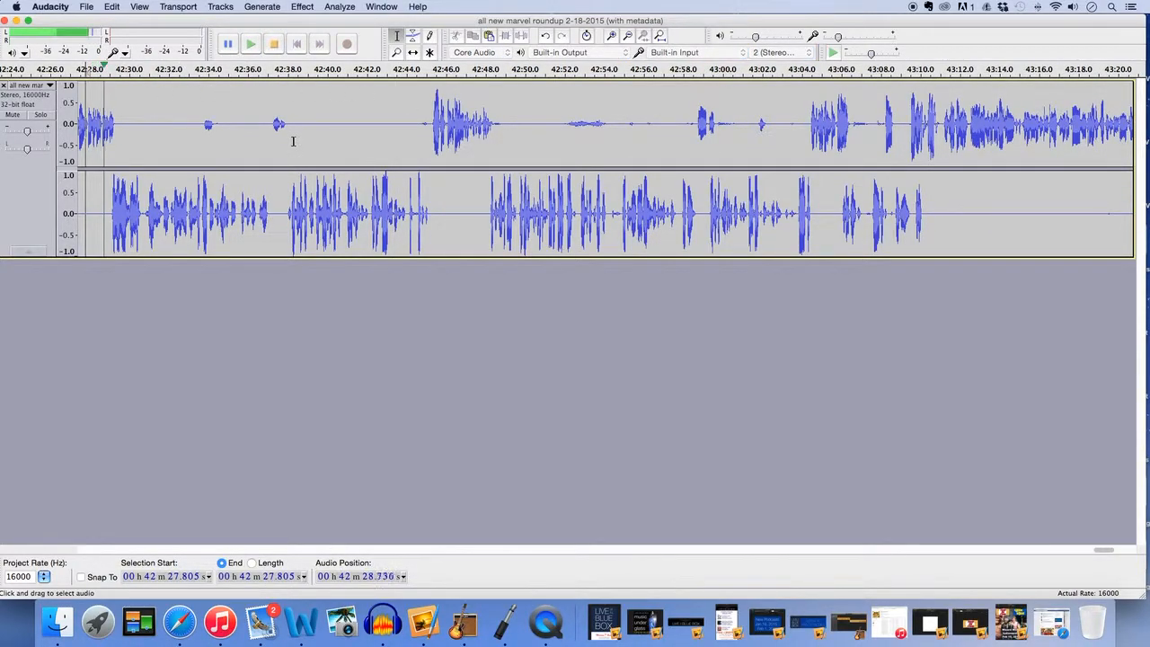
pyautogui.click(274, 43)
pyautogui.click(417, 103)
pyautogui.click(251, 43)
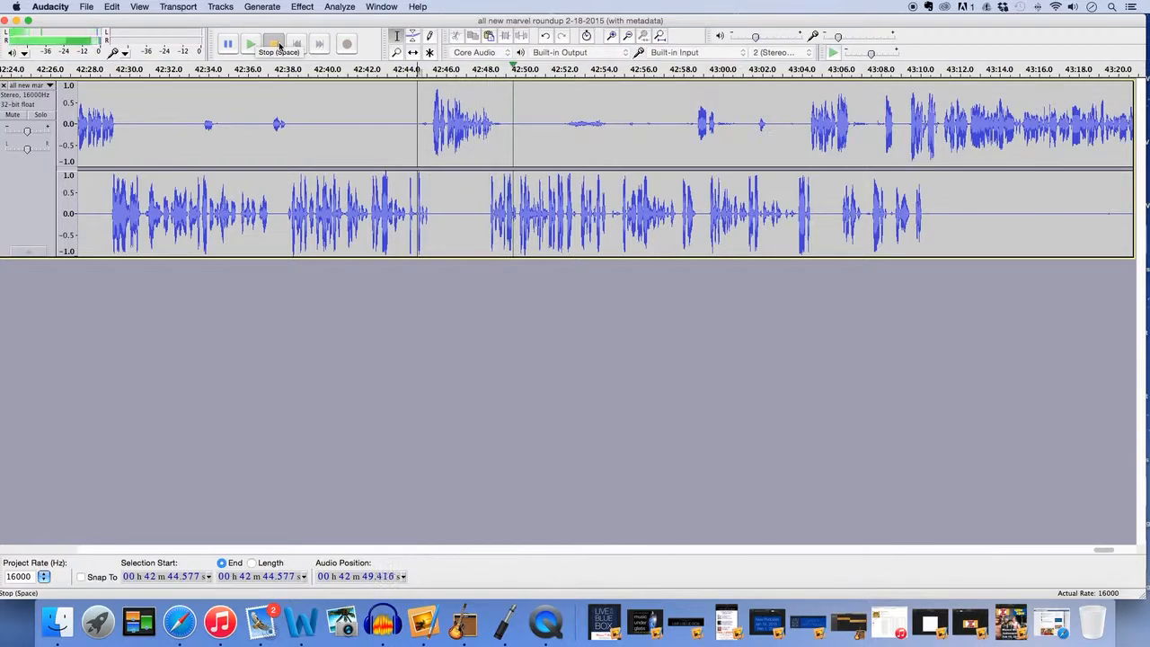
pyautogui.click(278, 45)
# Return to the end of the recording and play the overlapping speech from about 43:52.8.
pyautogui.press('End')
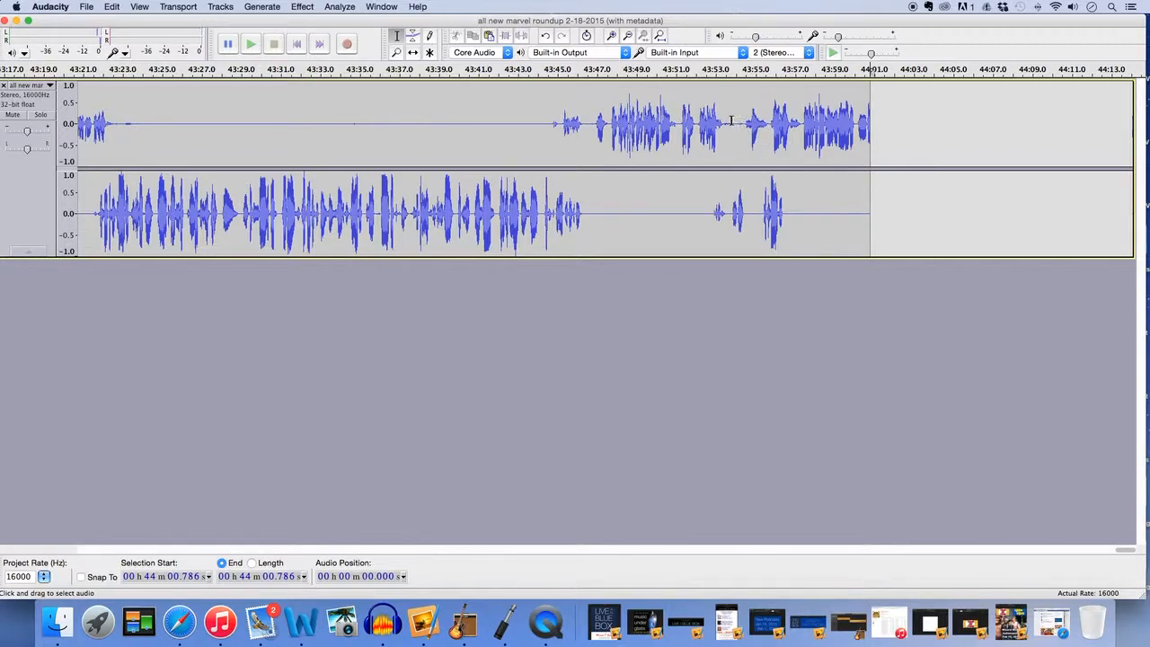
pyautogui.click(712, 117)
pyautogui.click(250, 44)
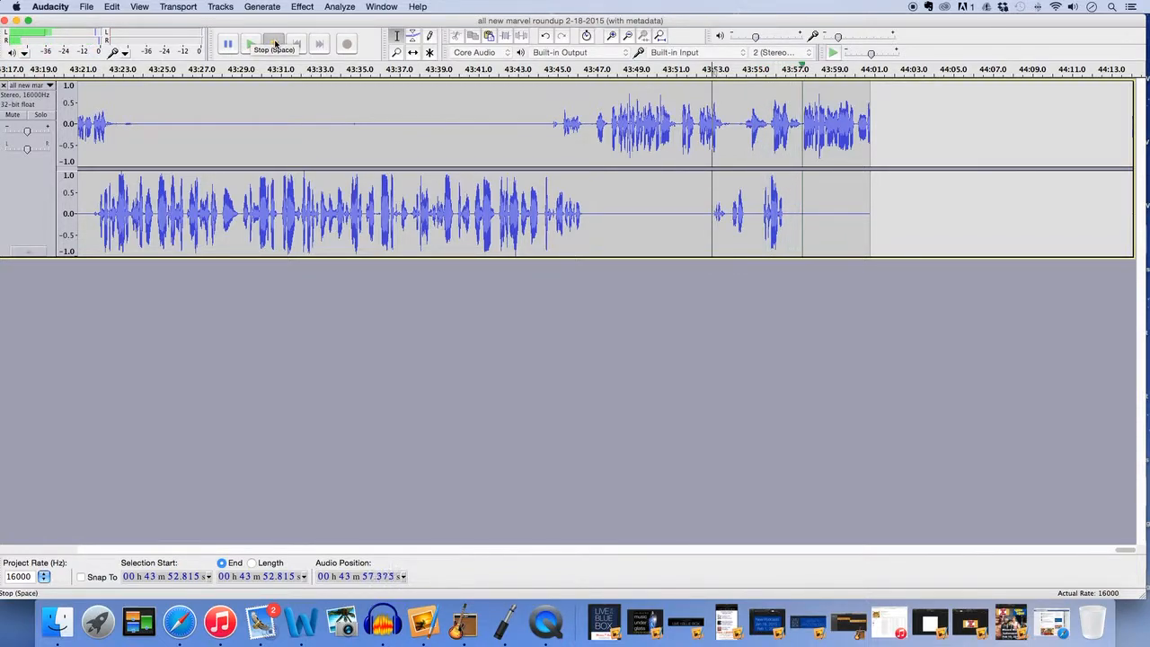
pyautogui.click(275, 44)
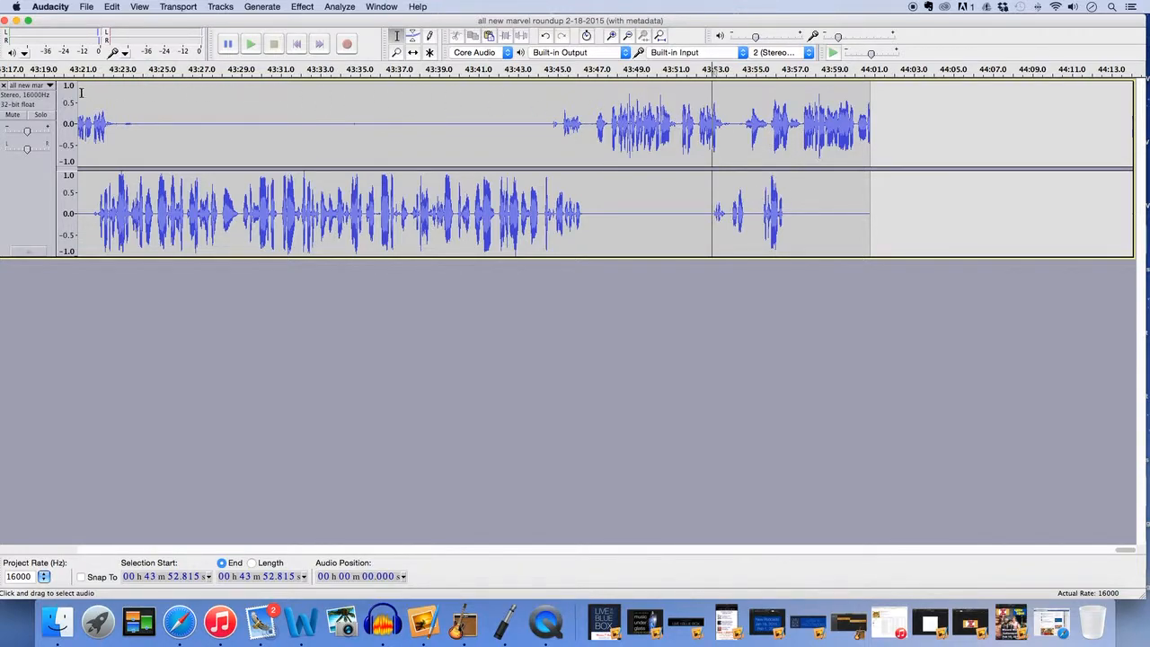
# Split the stereo track into separate left and right tracks.
pyautogui.click(45, 85)
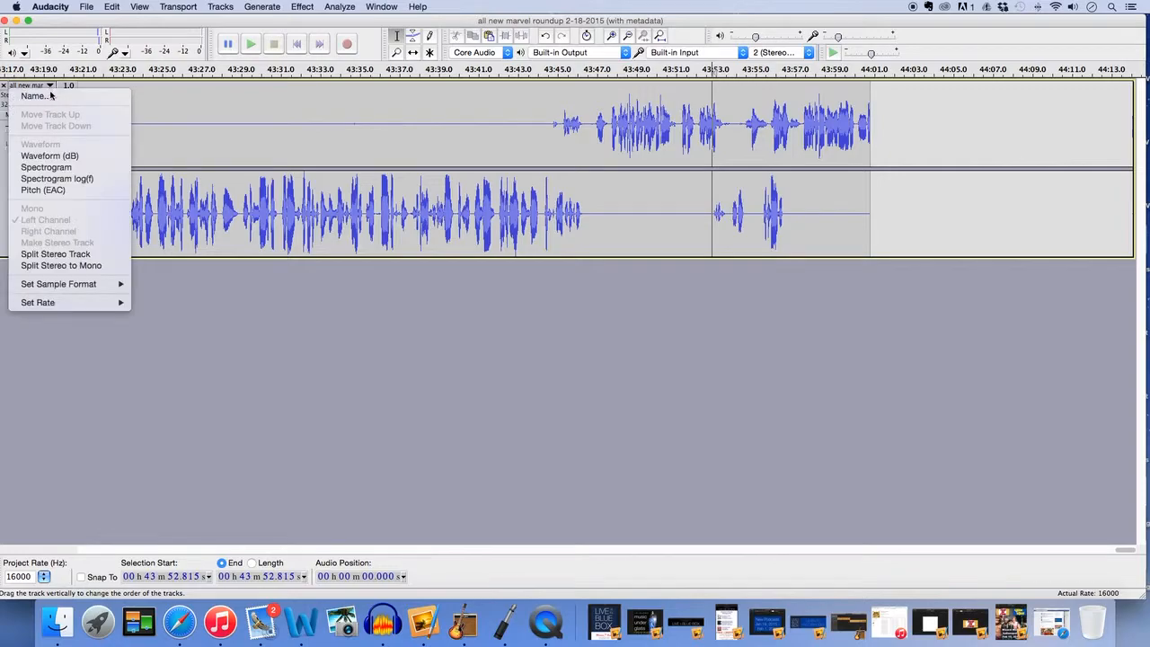
pyautogui.click(81, 254)
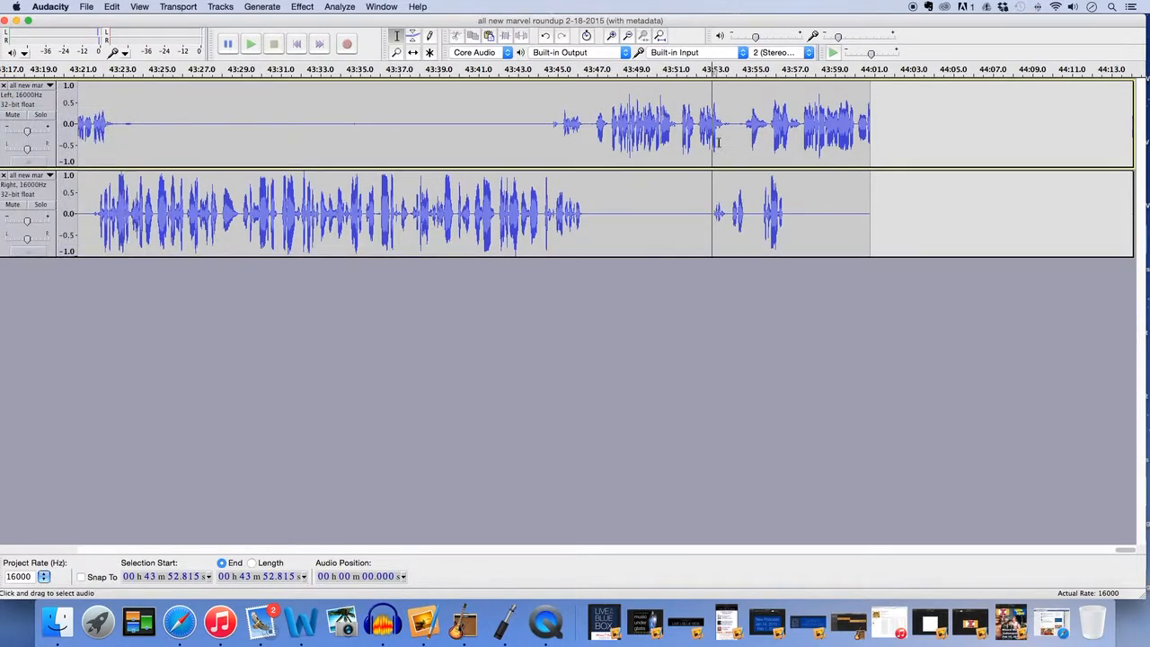
# Try cutting the overlapping speech between about 43:55.7 and 43:57.4 from only the left track, and undo the cut.
pyautogui.click(769, 115)
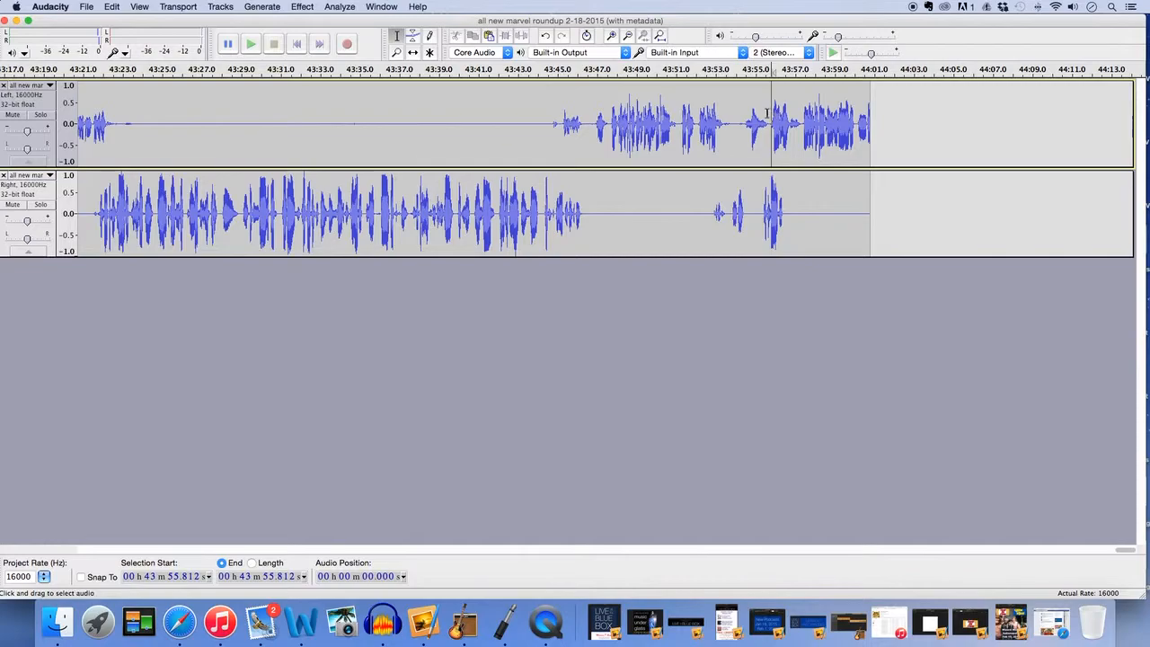
pyautogui.click(611, 36)
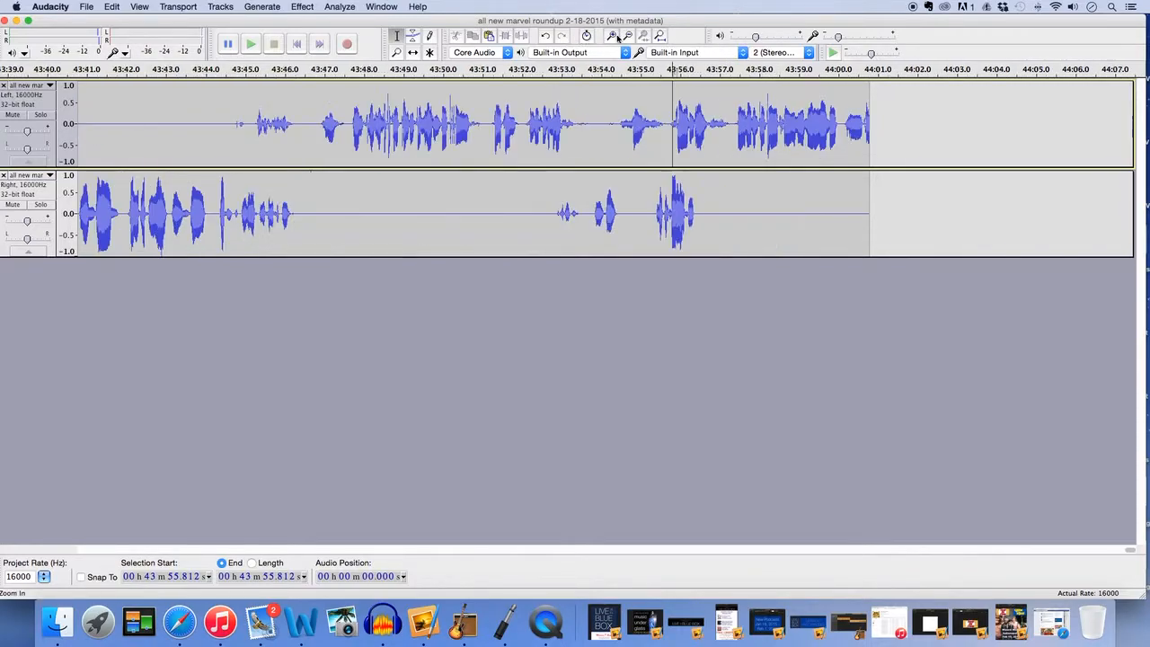
pyautogui.click(667, 115)
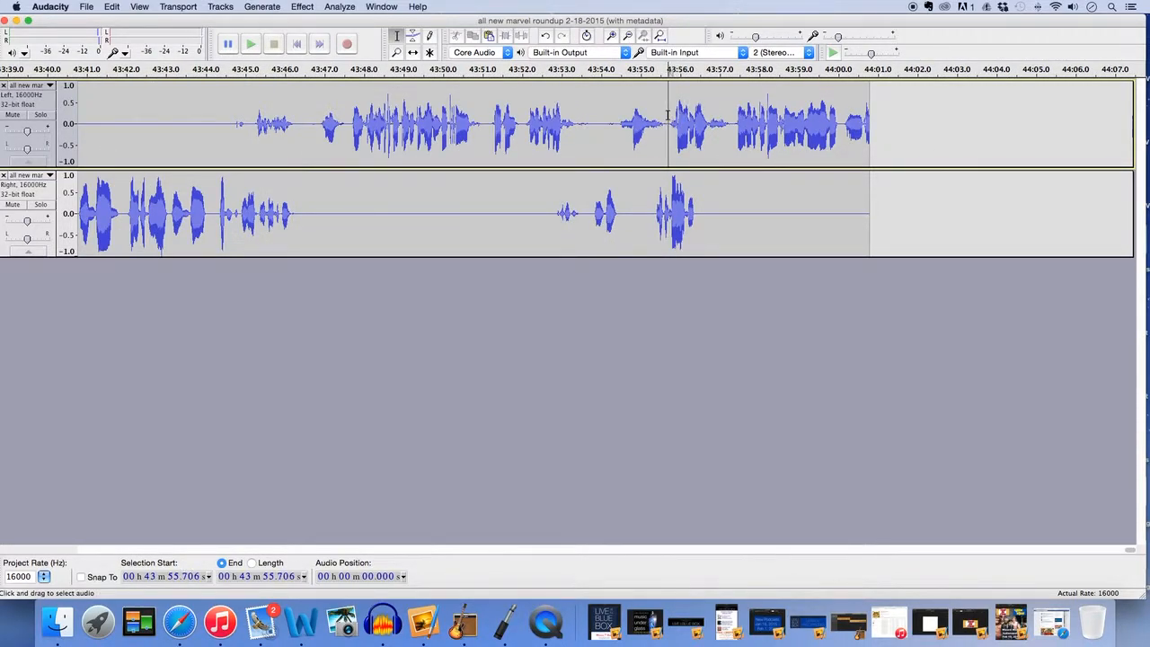
pyautogui.moveTo(668, 115); pyautogui.dragTo(733, 117)
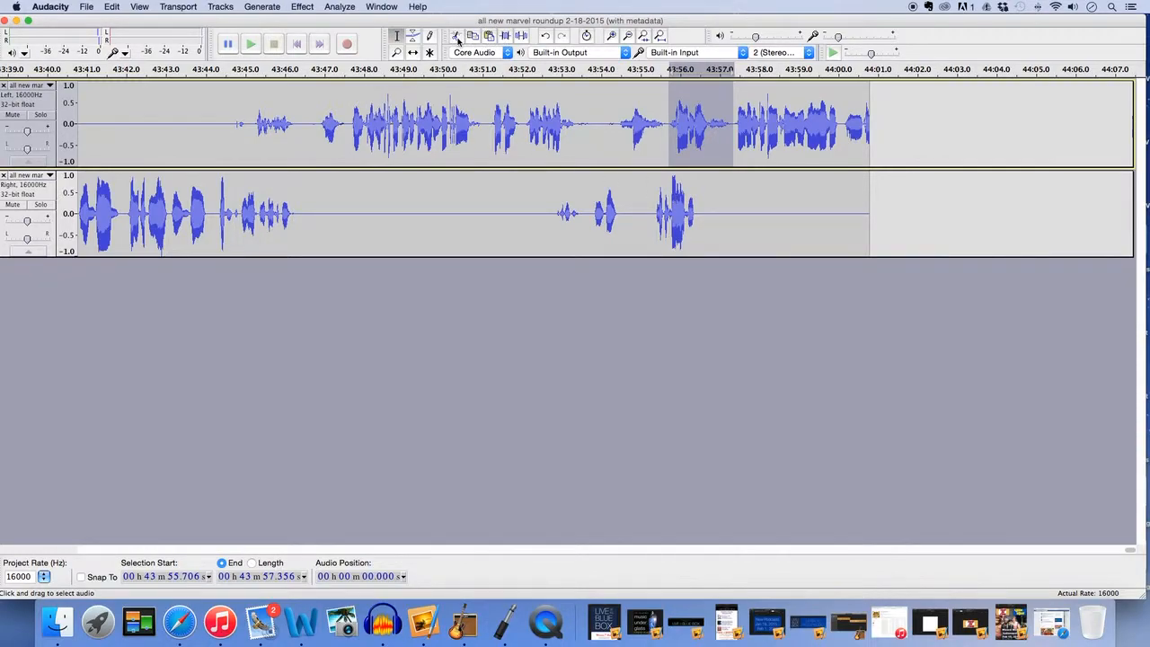
pyautogui.click(457, 38)
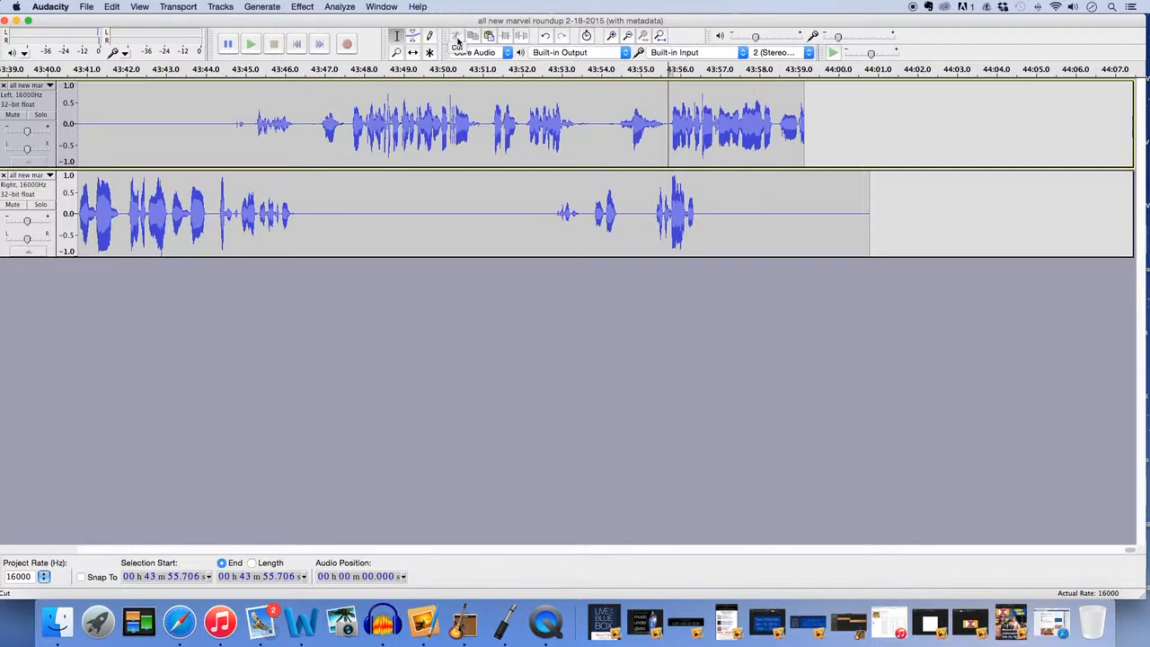
pyautogui.click(546, 38)
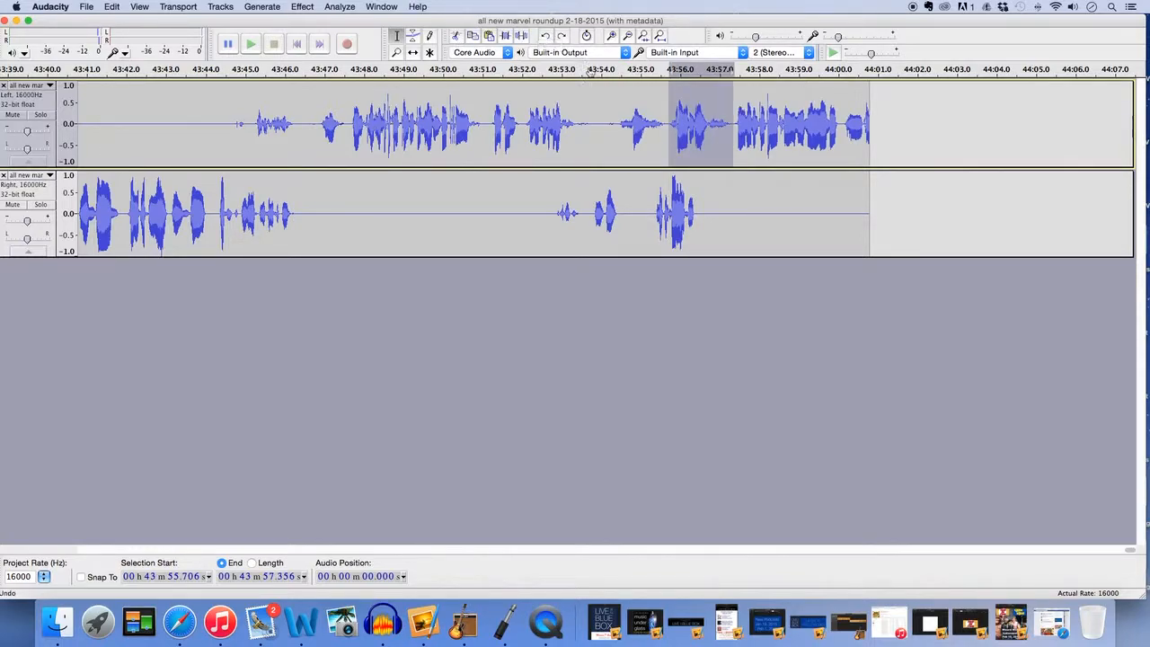
# Silence the selected overlap between about 43:55.7 and 43:57.4 in the left track and play the result from about 43:52.7.
pyautogui.click(522, 38)
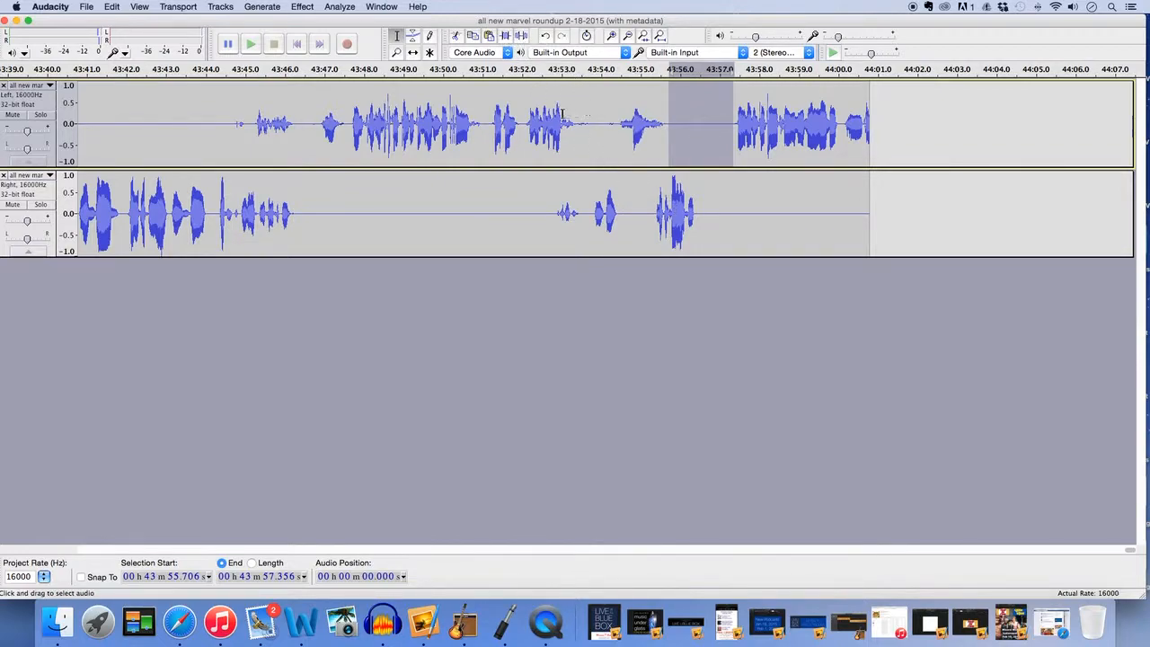
pyautogui.click(551, 112)
pyautogui.click(250, 44)
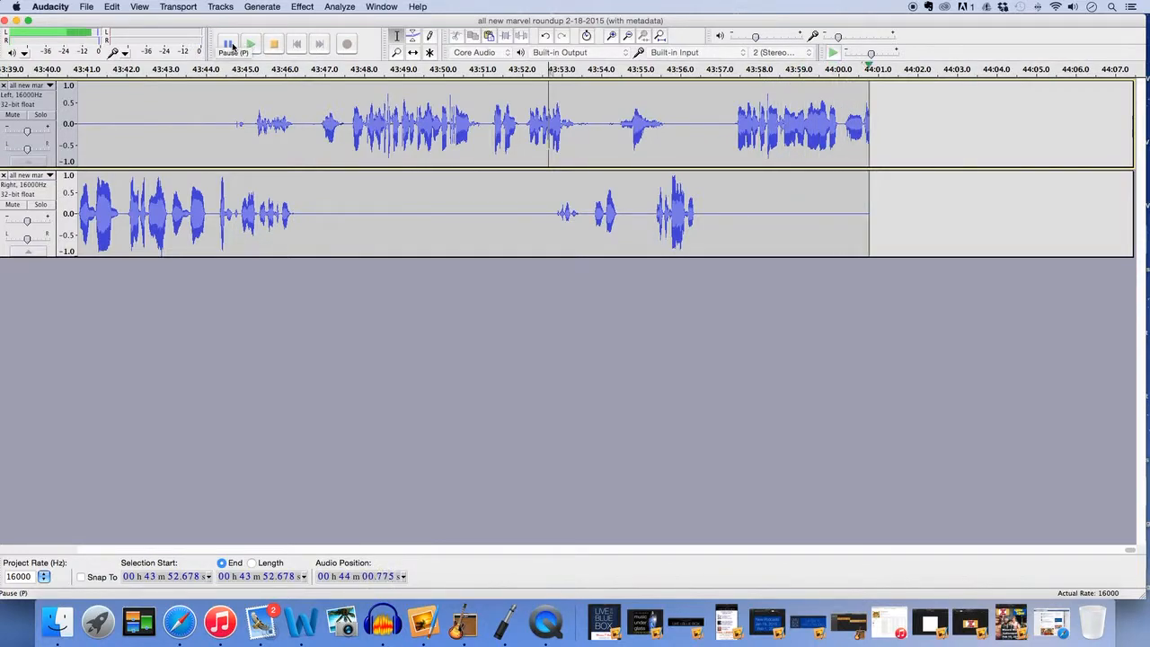
pyautogui.click(230, 45)
# Cut the silent gap between about 43:56.4 and 43:57.4 from both tracks and play the joined speech from about 43:56.1.
pyautogui.moveTo(701, 120); pyautogui.dragTo(701, 193)
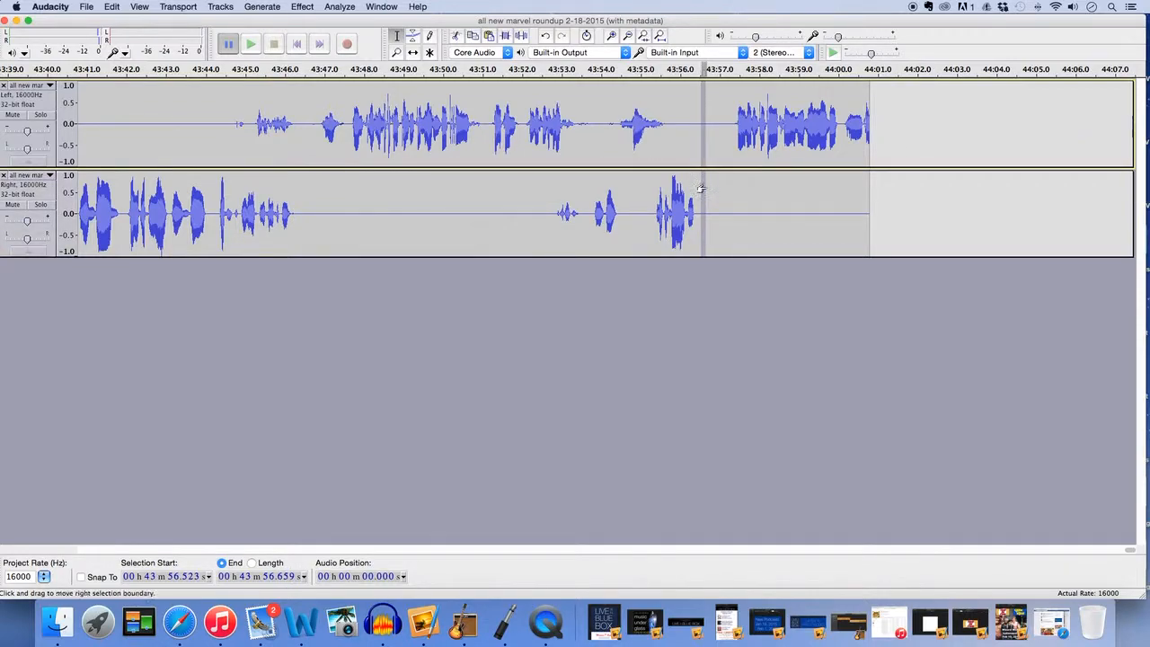
pyautogui.moveTo(691, 153); pyautogui.dragTo(717, 164)
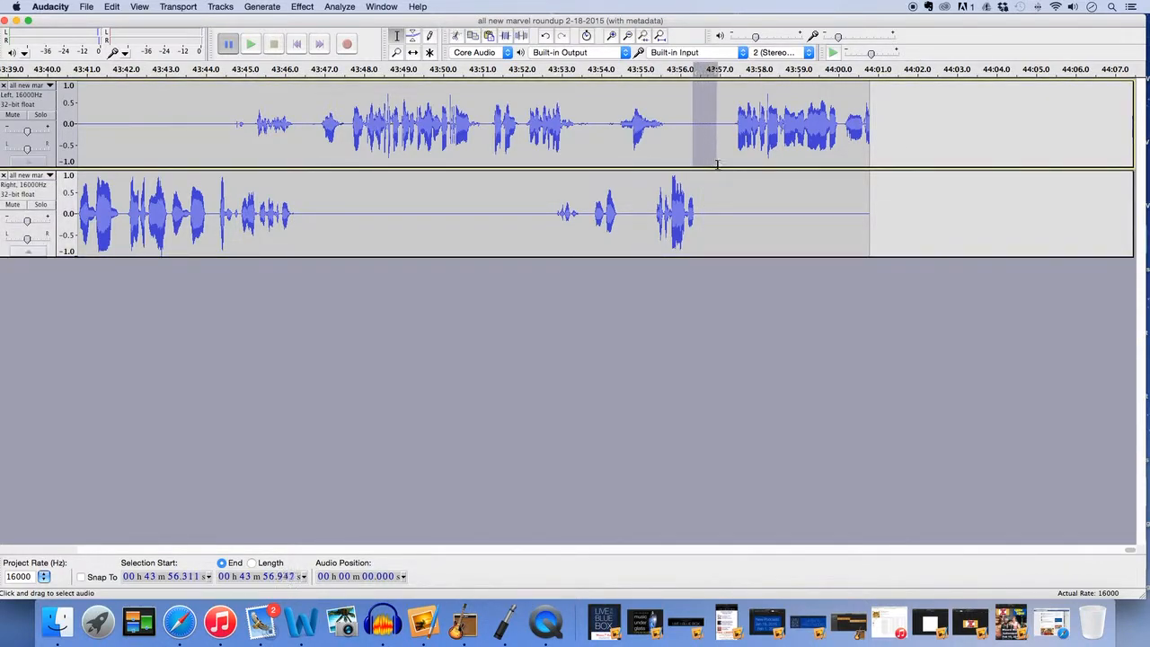
pyautogui.click(696, 213)
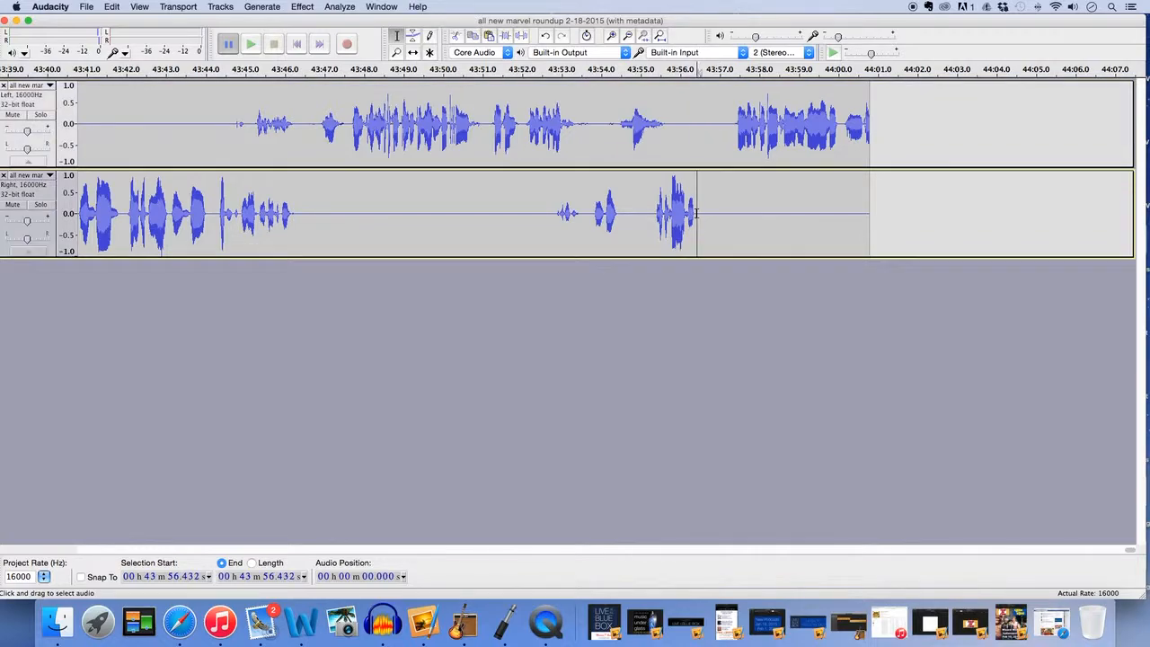
pyautogui.moveTo(697, 126); pyautogui.dragTo(736, 105)
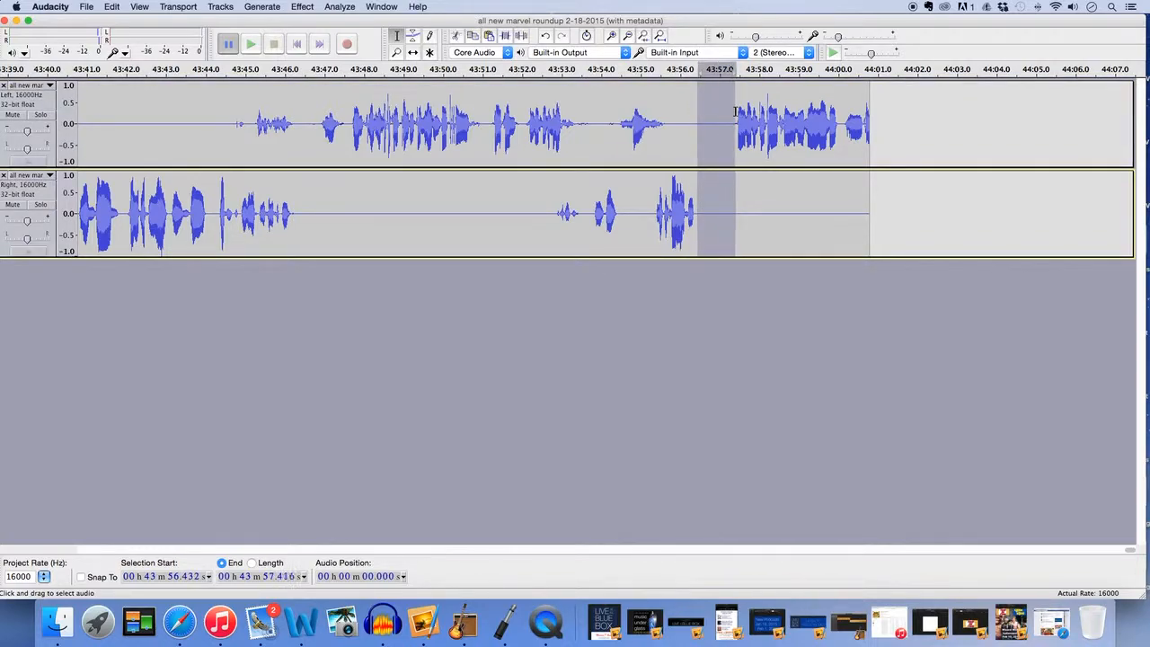
pyautogui.click(456, 40)
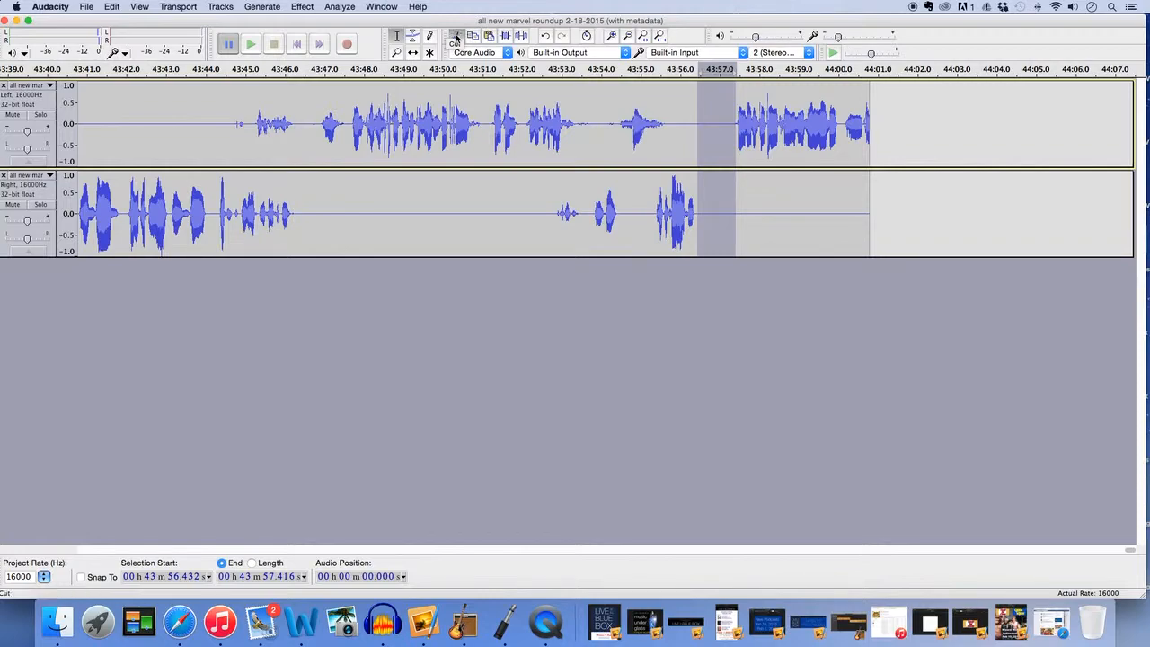
pyautogui.click(685, 119)
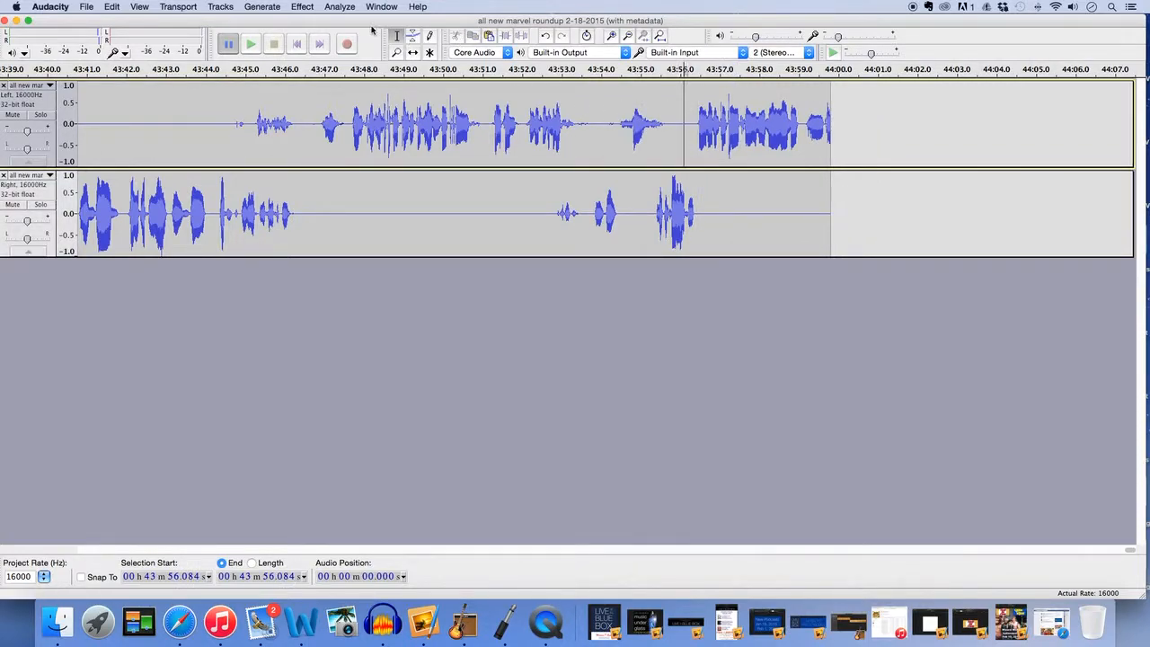
pyautogui.click(251, 44)
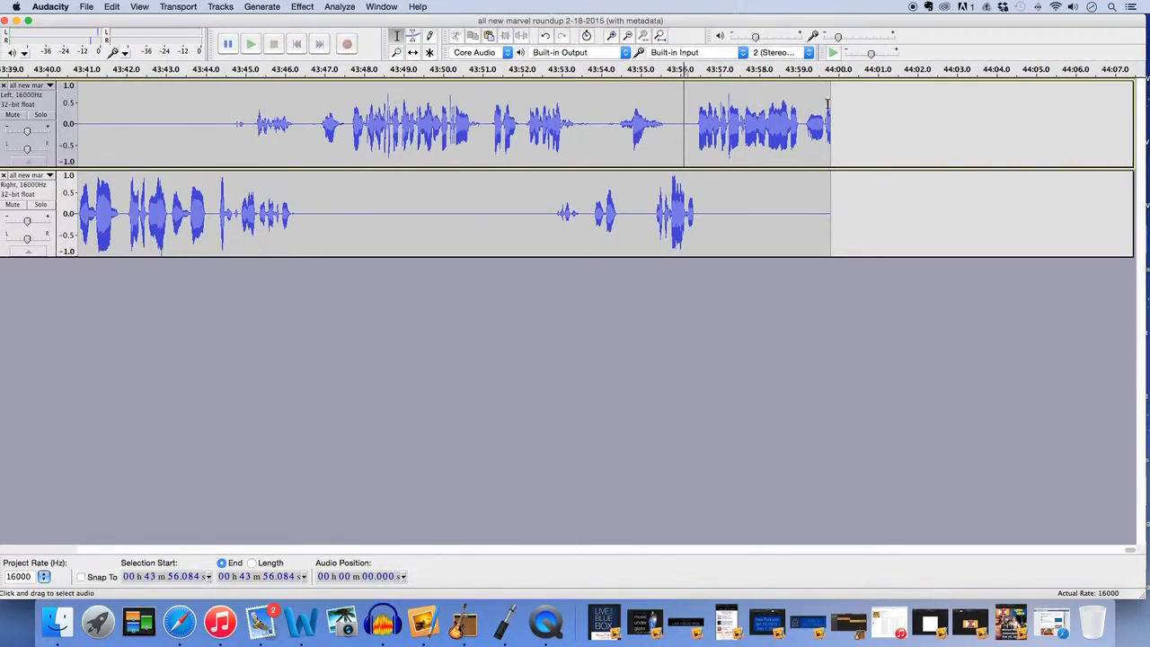
# Play the ending from about 43:59.1, cut everything after that point from both tracks, and play the result from about 43:53.7.
pyautogui.click(801, 113)
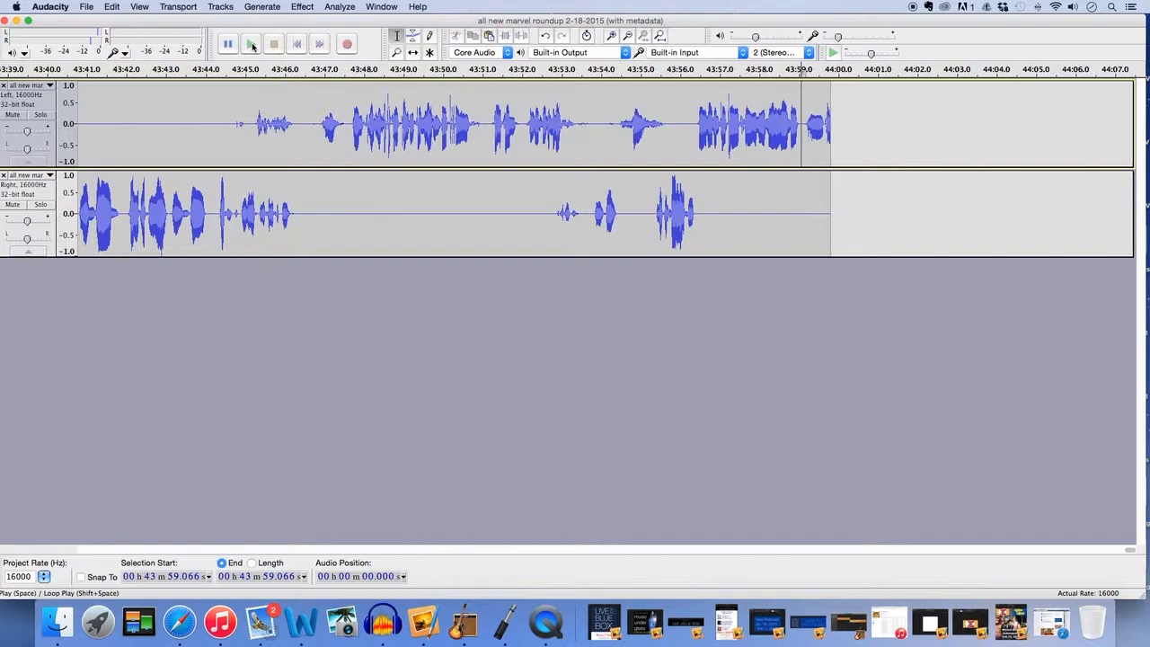
pyautogui.click(252, 45)
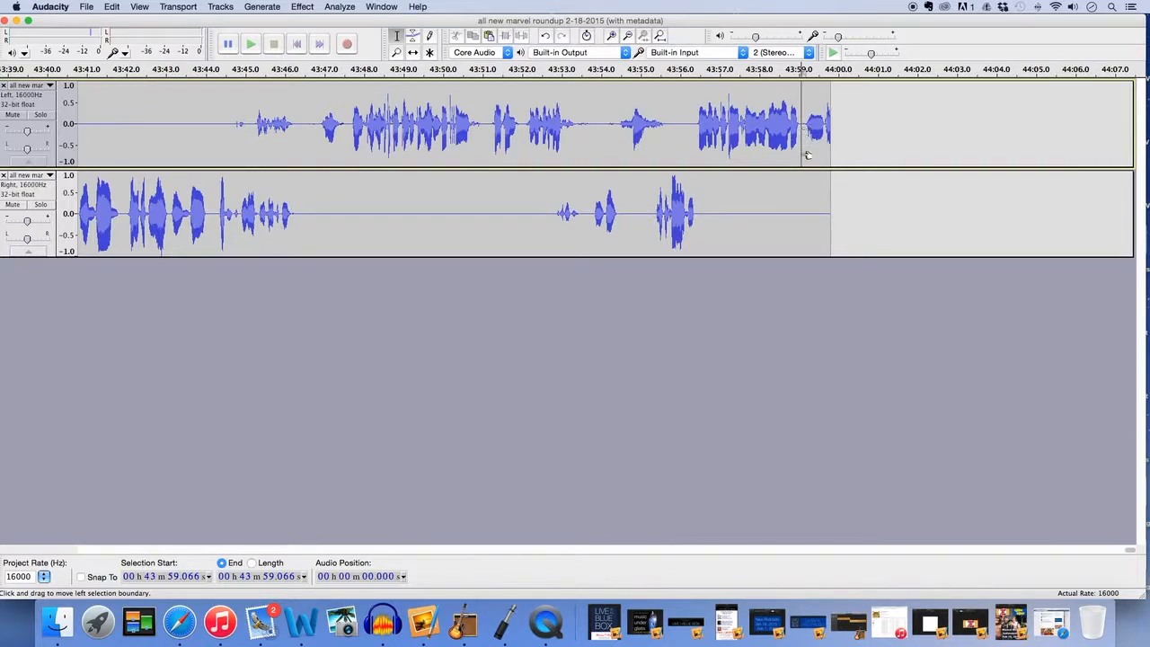
pyautogui.moveTo(809, 212); pyautogui.dragTo(838, 214)
pyautogui.click(457, 36)
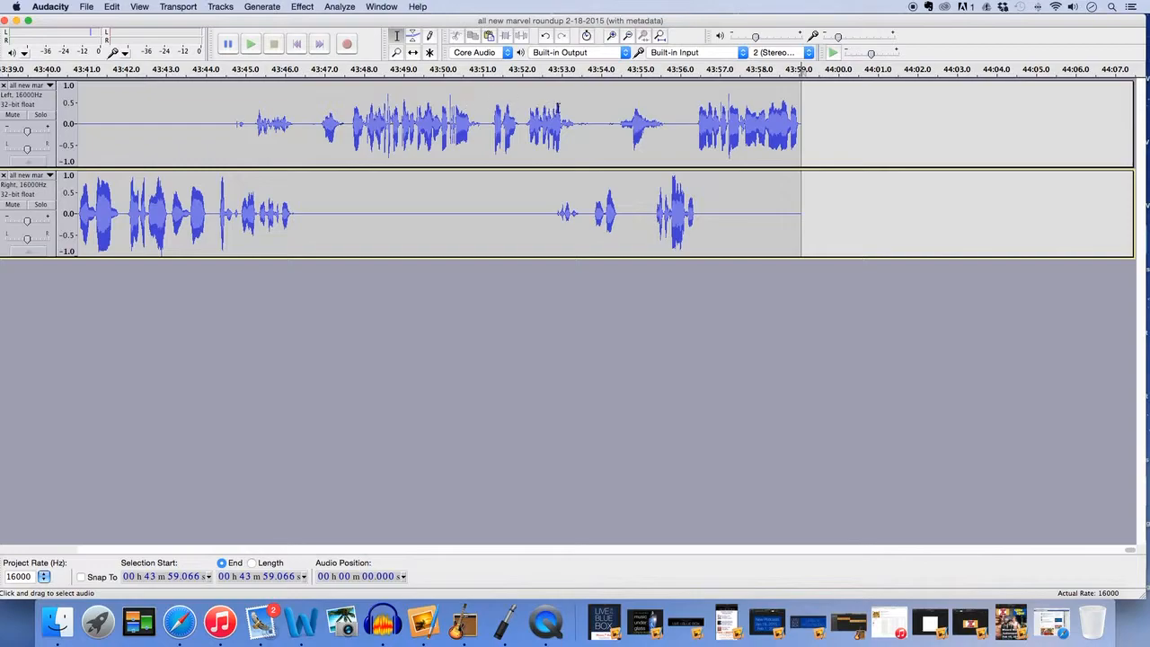
pyautogui.click(587, 108)
pyautogui.click(252, 44)
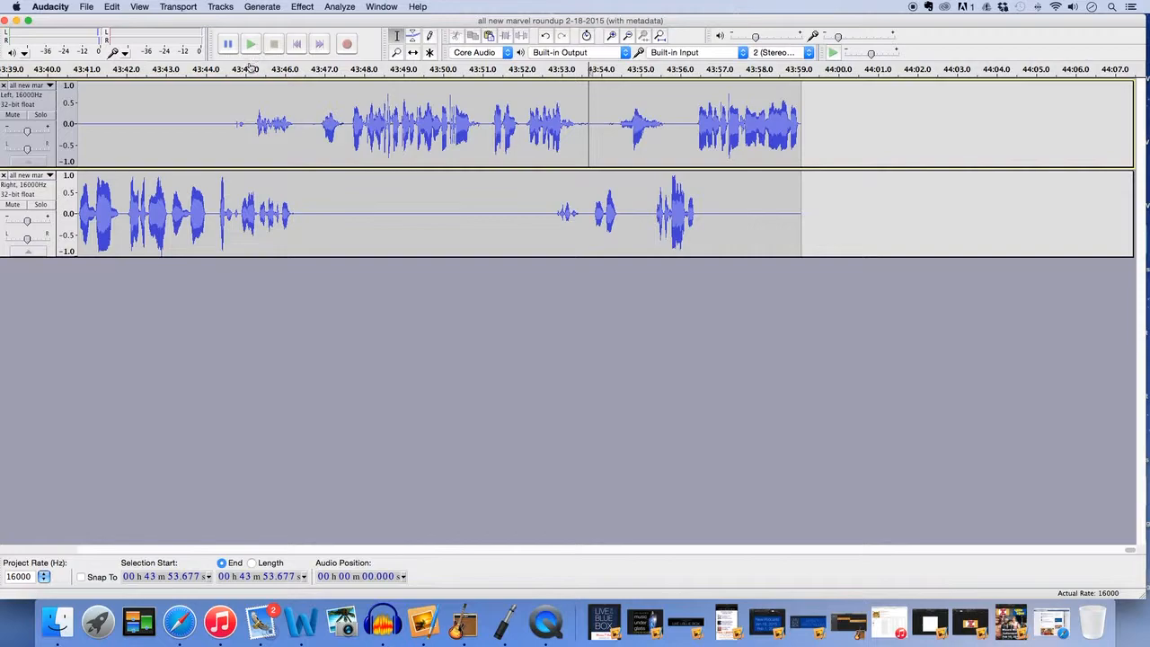
# Rejoin the separate left and right tracks into one stereo track.
pyautogui.click(50, 85)
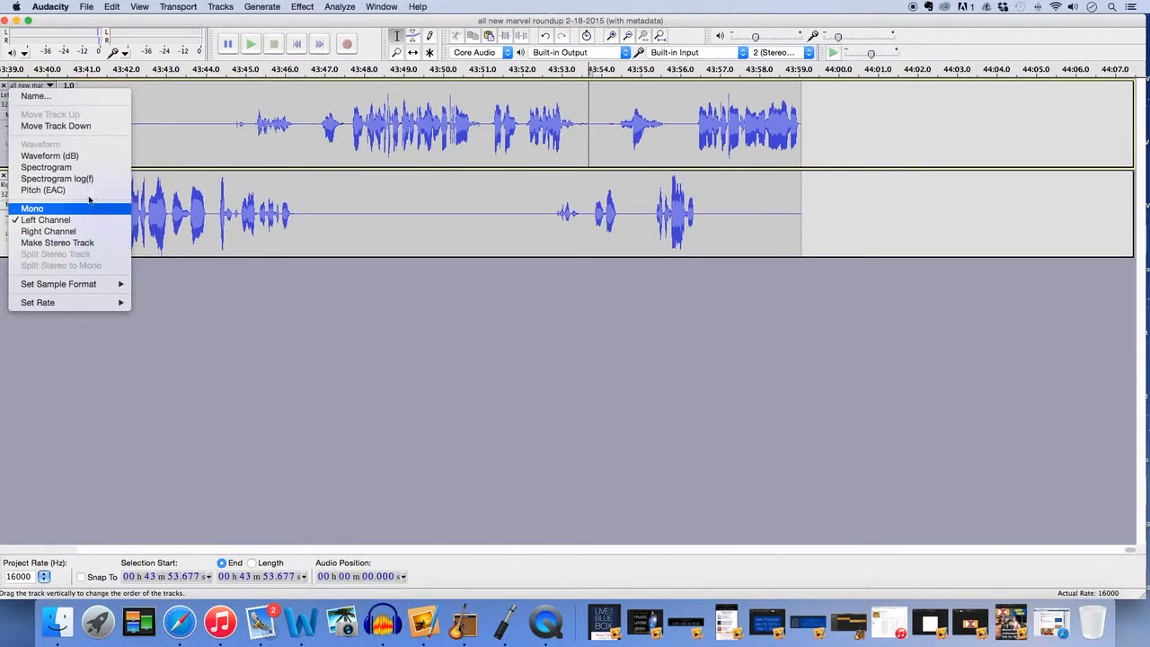
pyautogui.click(49, 86)
pyautogui.click(49, 86)
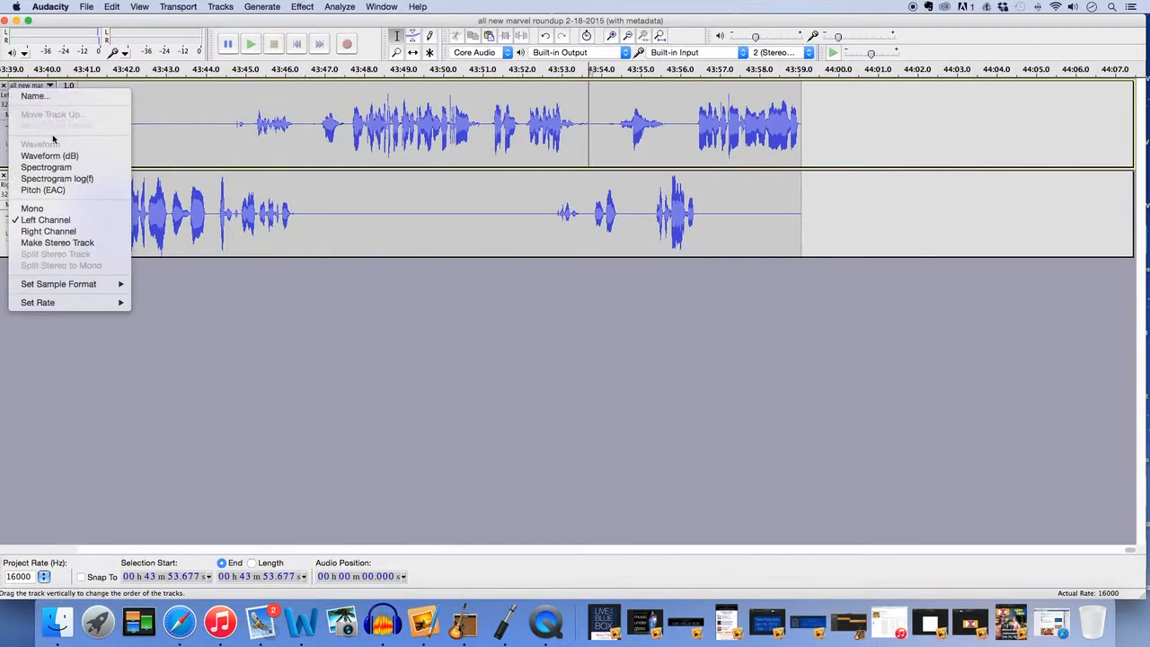
pyautogui.click(58, 242)
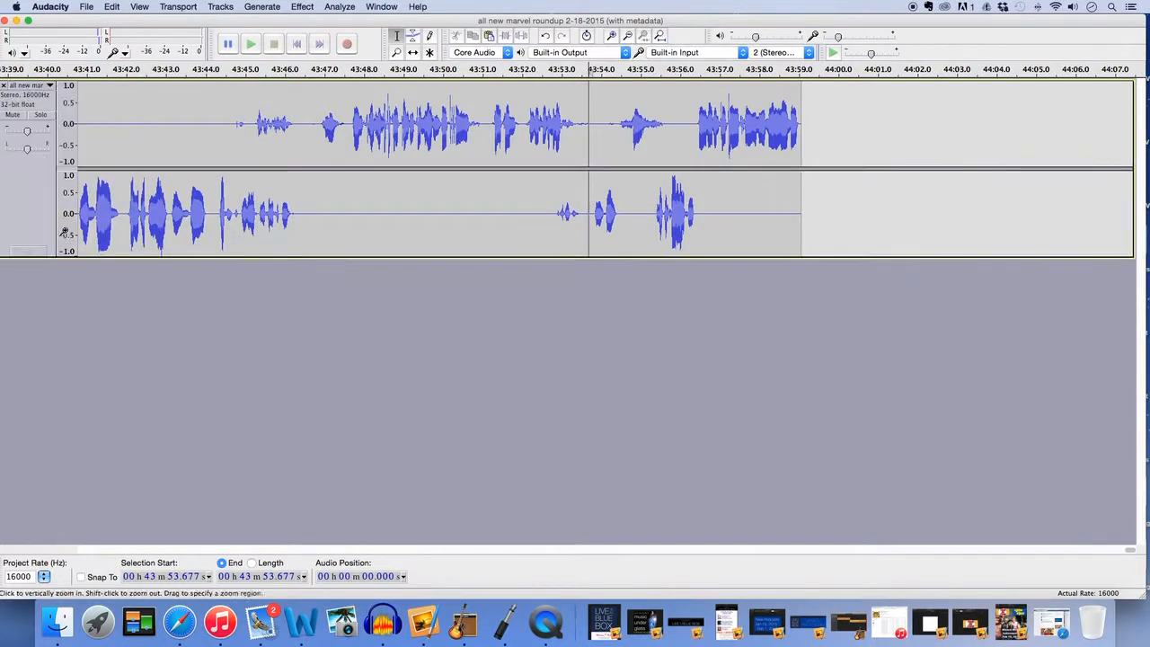
# Convert the stereo track to mono and cut the pause between about 43:46.4 and 43:46.9.
pyautogui.click(372, 213)
pyautogui.click(481, 211)
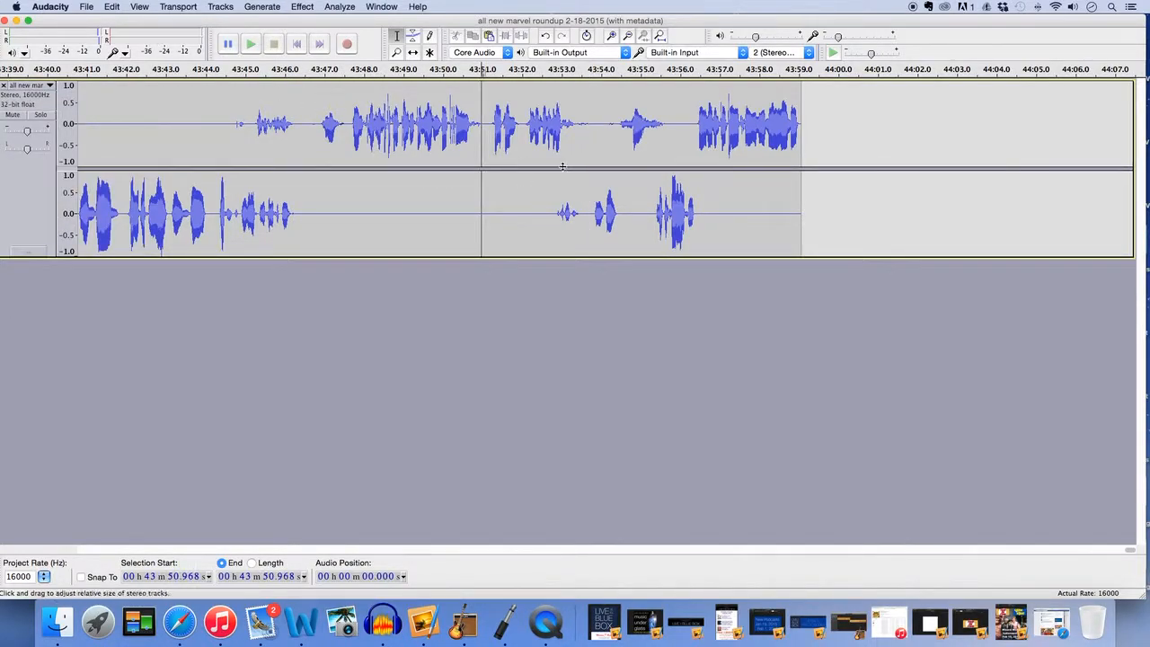
pyautogui.click(352, 126)
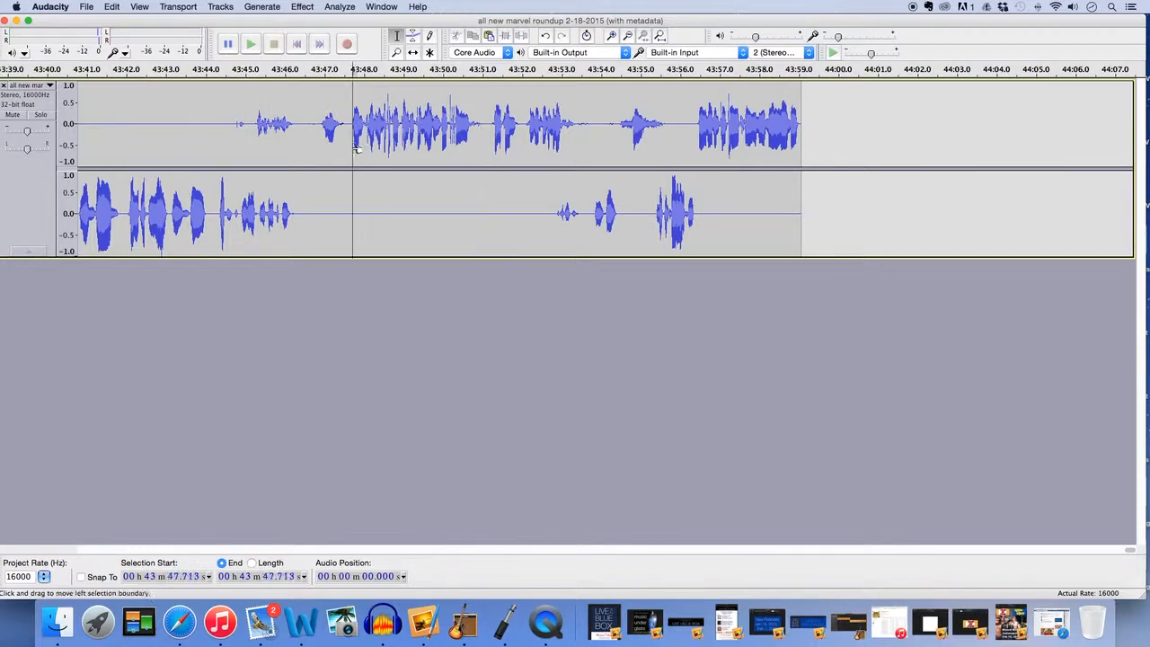
pyautogui.click(222, 7)
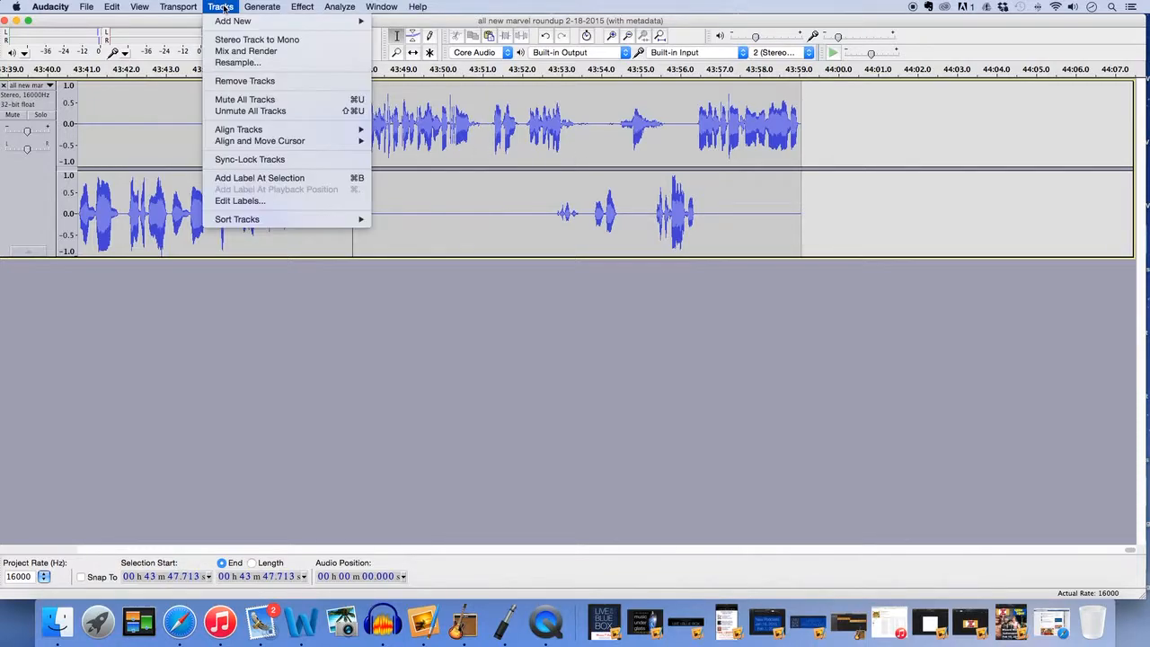
pyautogui.click(267, 40)
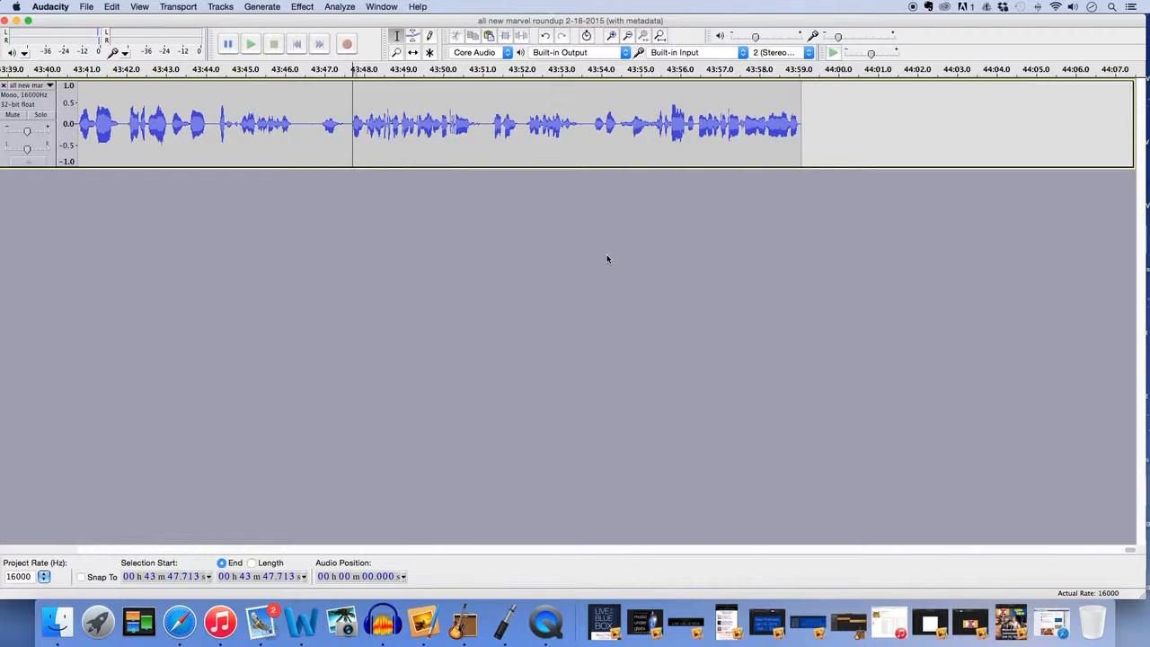
pyautogui.moveTo(298, 108); pyautogui.dragTo(318, 113)
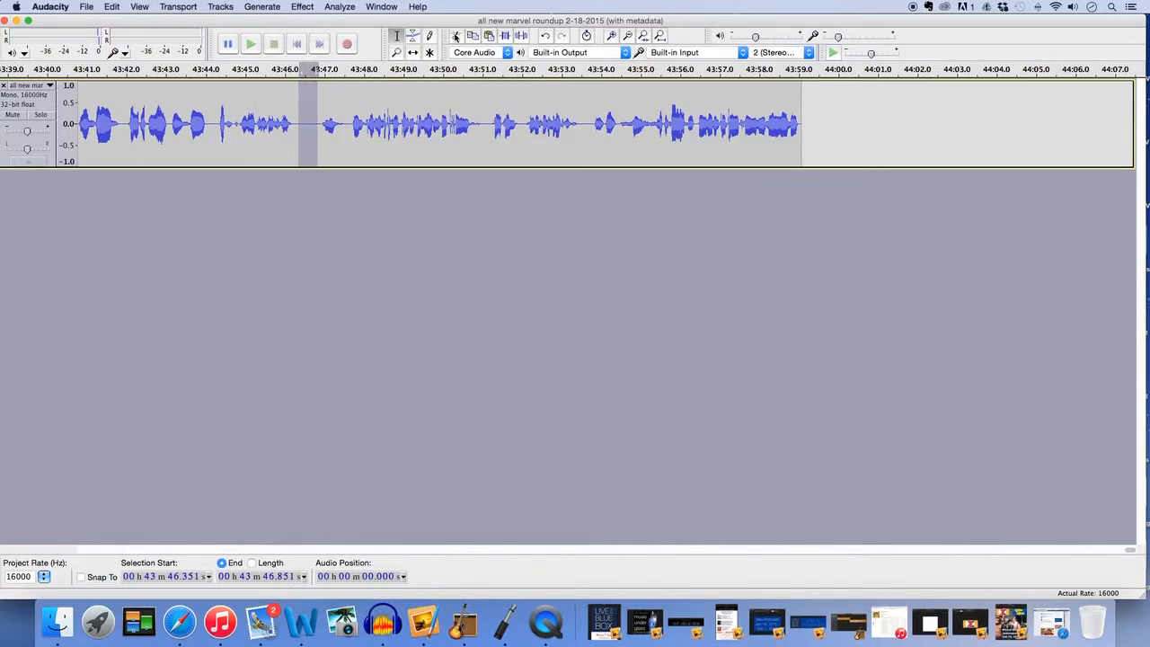
pyautogui.click(455, 36)
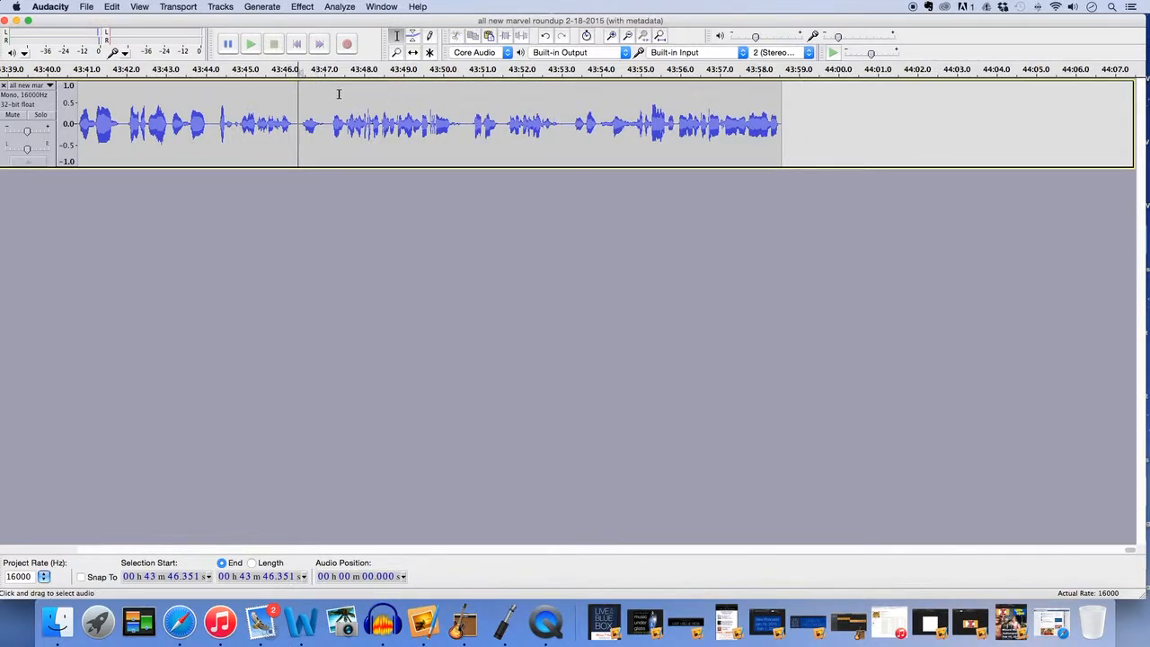
# Amplify the entire mono track by 1.6 dB with a new peak amplitude of -0.0 dB and clipping disallowed.
pyautogui.doubleClick(560, 124)
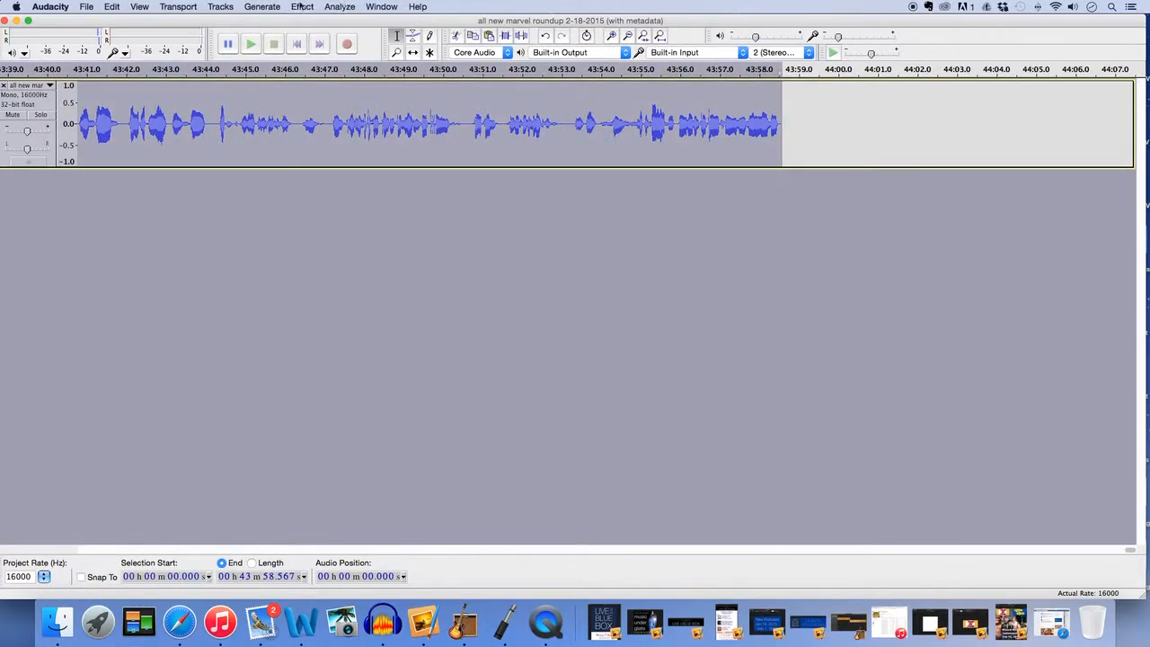
pyautogui.click(301, 6)
pyautogui.click(318, 40)
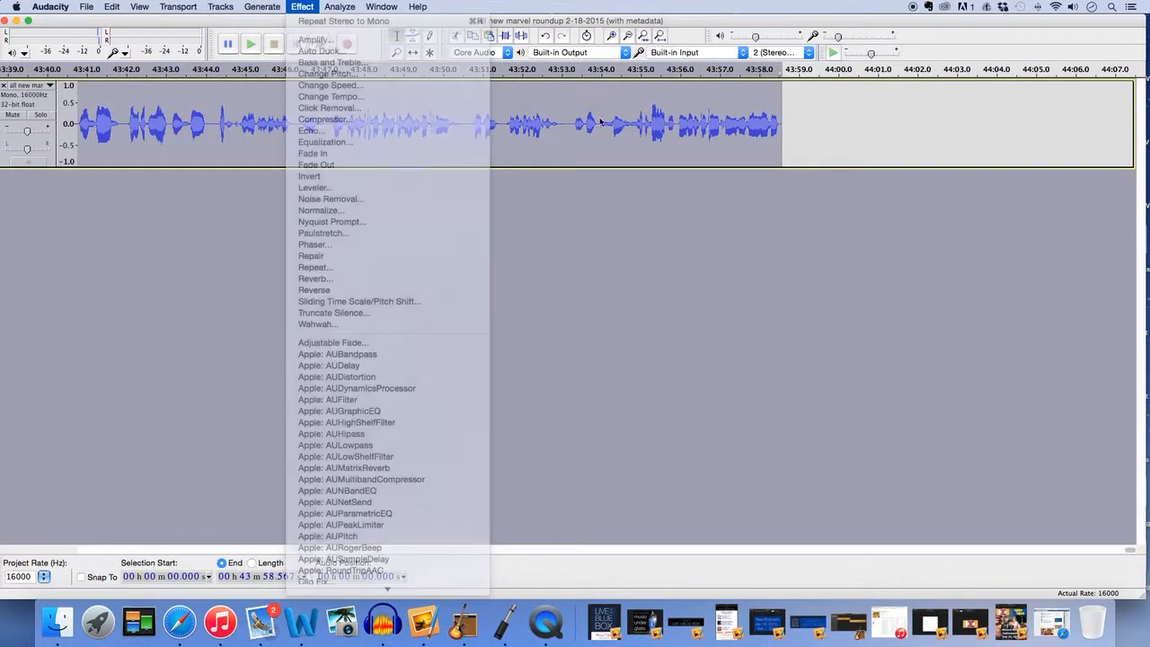
pyautogui.click(579, 350)
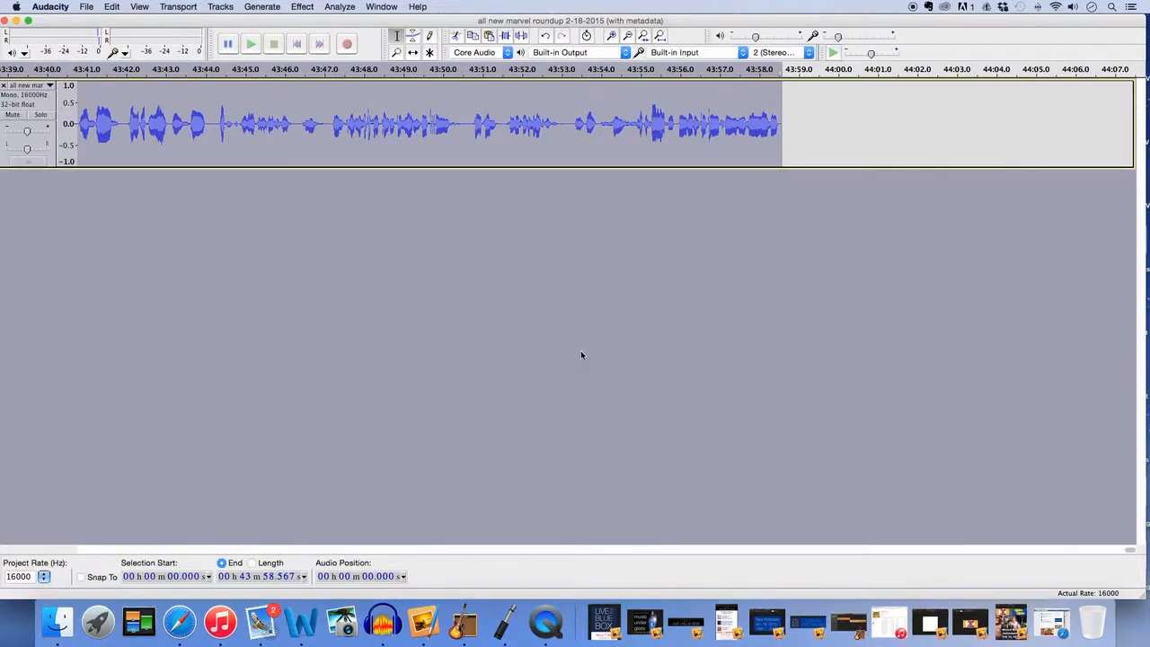
pyautogui.click(311, 8)
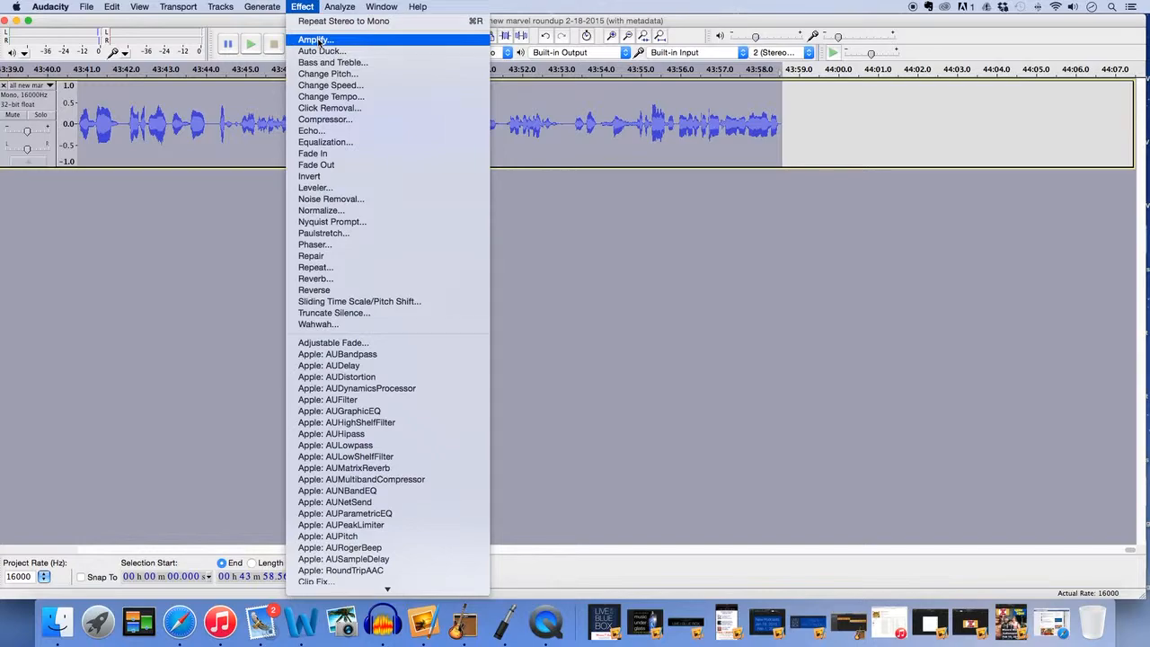
pyautogui.click(318, 40)
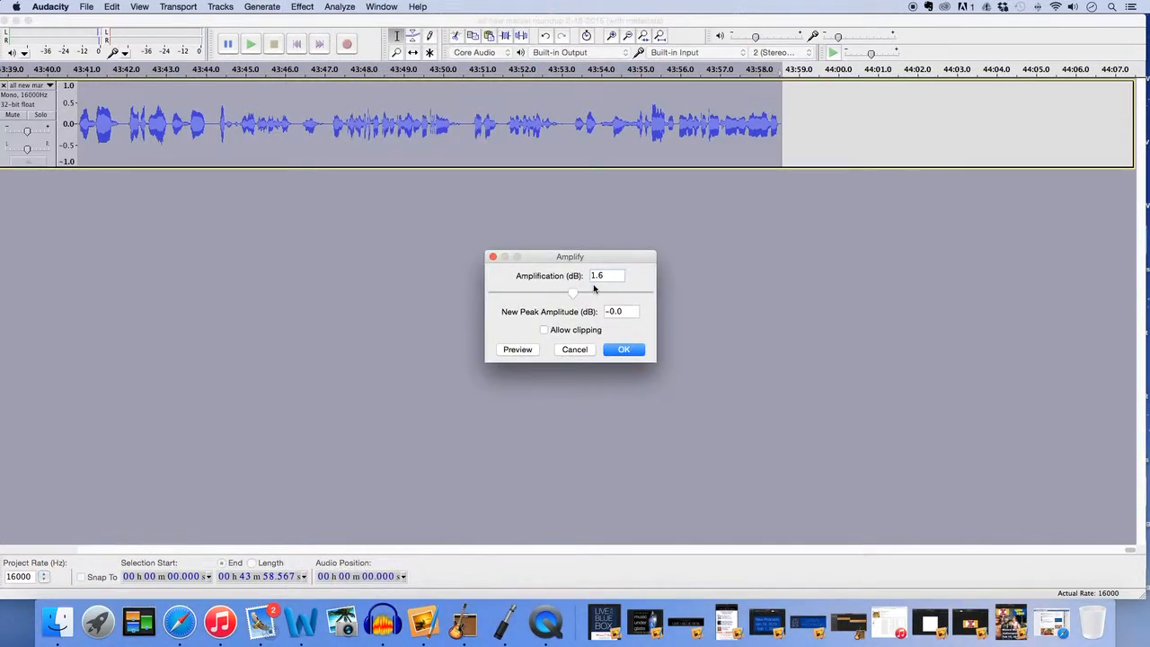
pyautogui.click(627, 349)
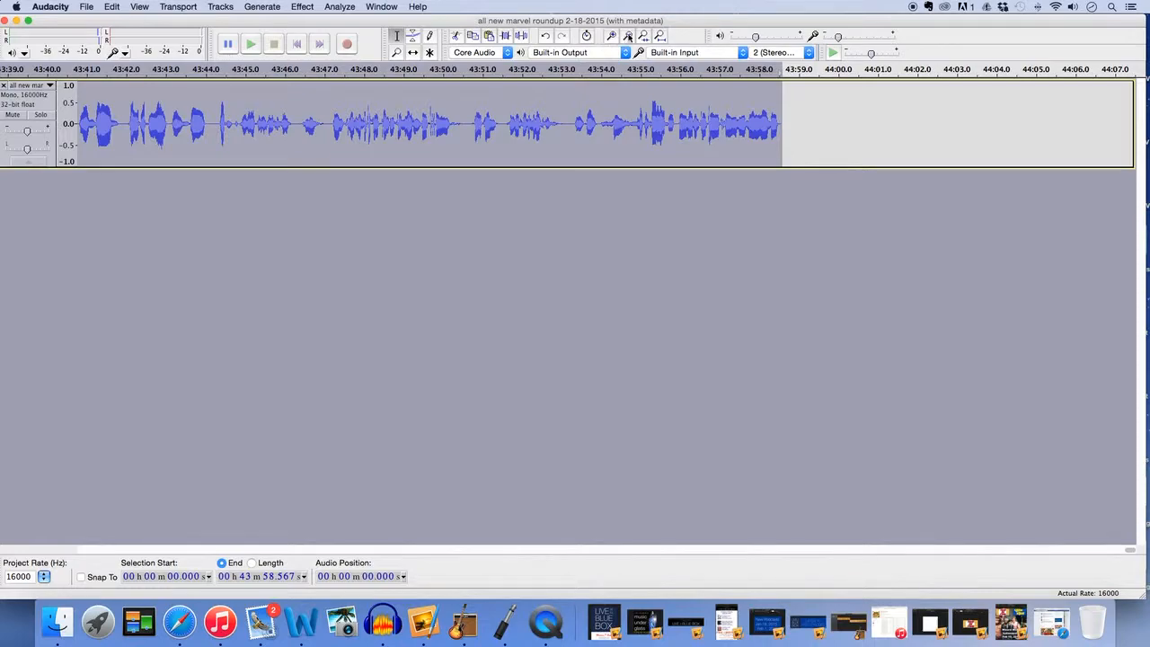
# Examine the amplified waveform over a wider time range and return to the start of the recording.
pyautogui.click(628, 36)
pyautogui.click(627, 35)
pyautogui.click(628, 36)
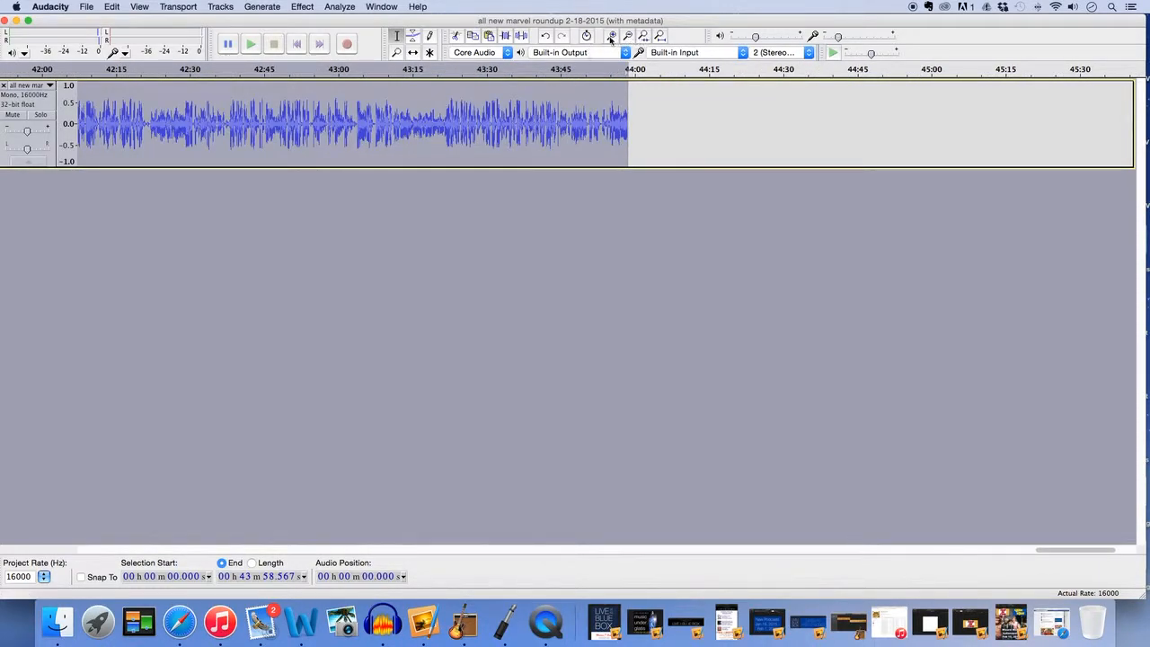
pyautogui.click(629, 36)
pyautogui.click(629, 36)
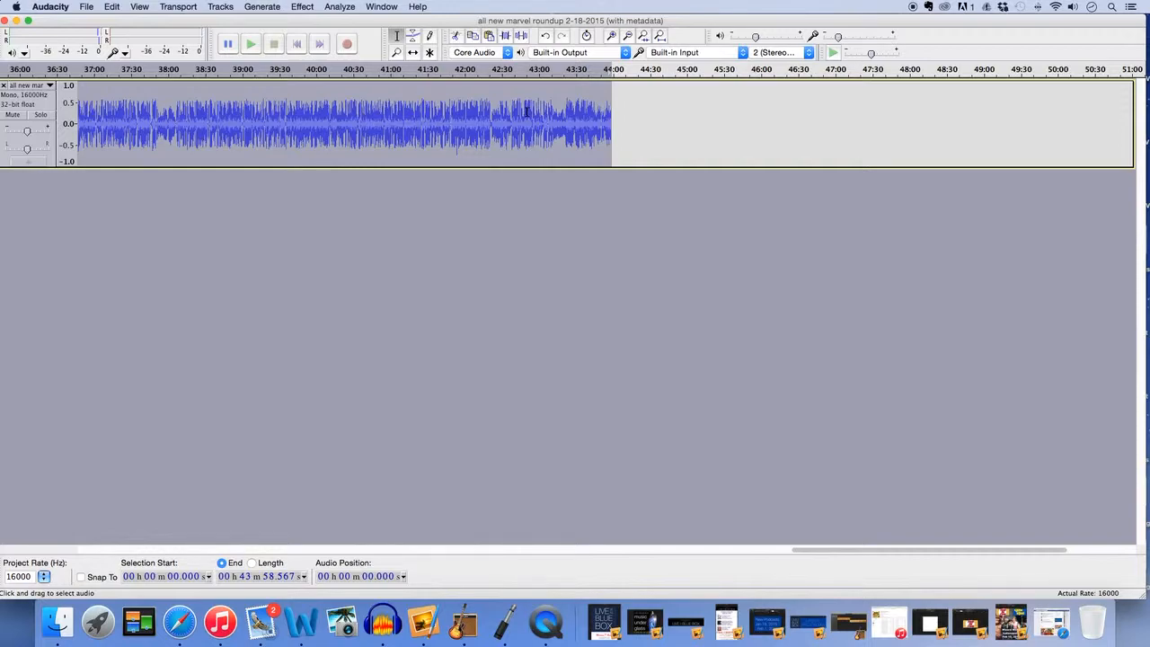
pyautogui.click(299, 44)
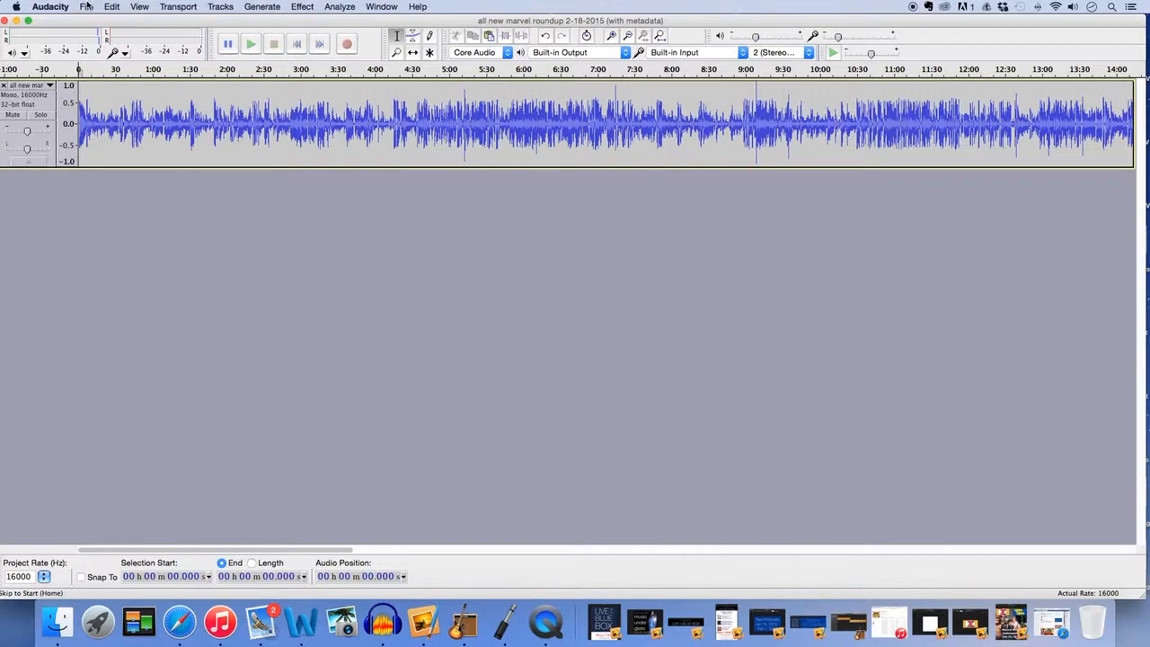
# Export the recording to the Weekly Podcast Folder as WAV file "all new marvel roundup 2-18-2015 (with metadata) EDIT", accepting its existing metadata.
pyautogui.click(87, 7)
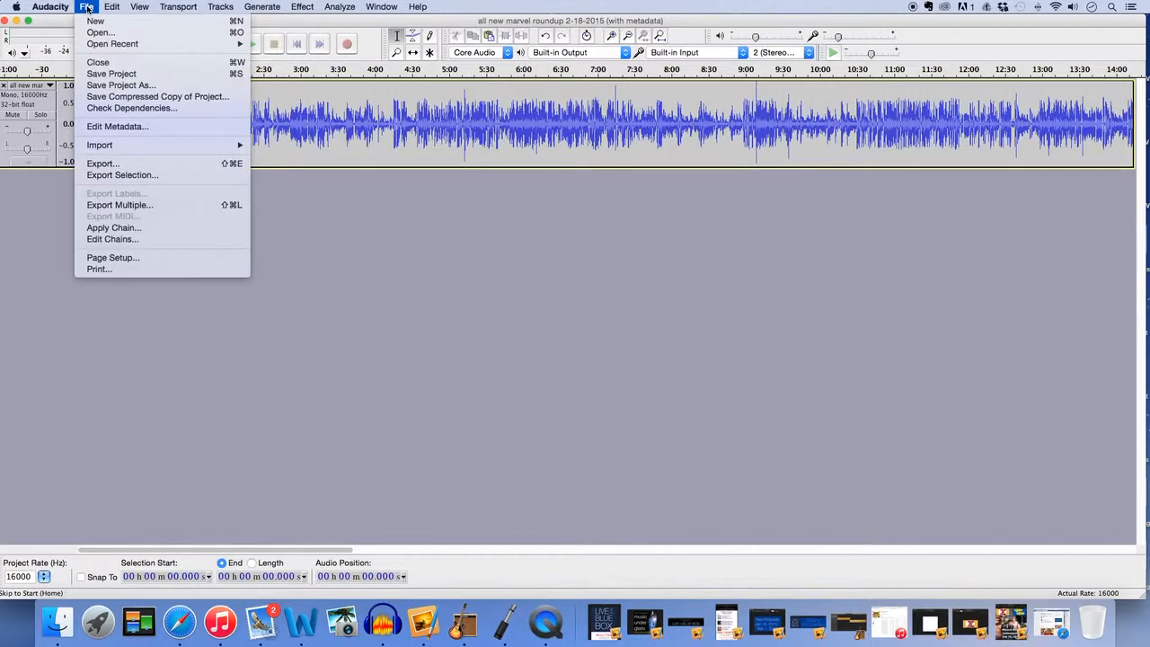
pyautogui.click(113, 162)
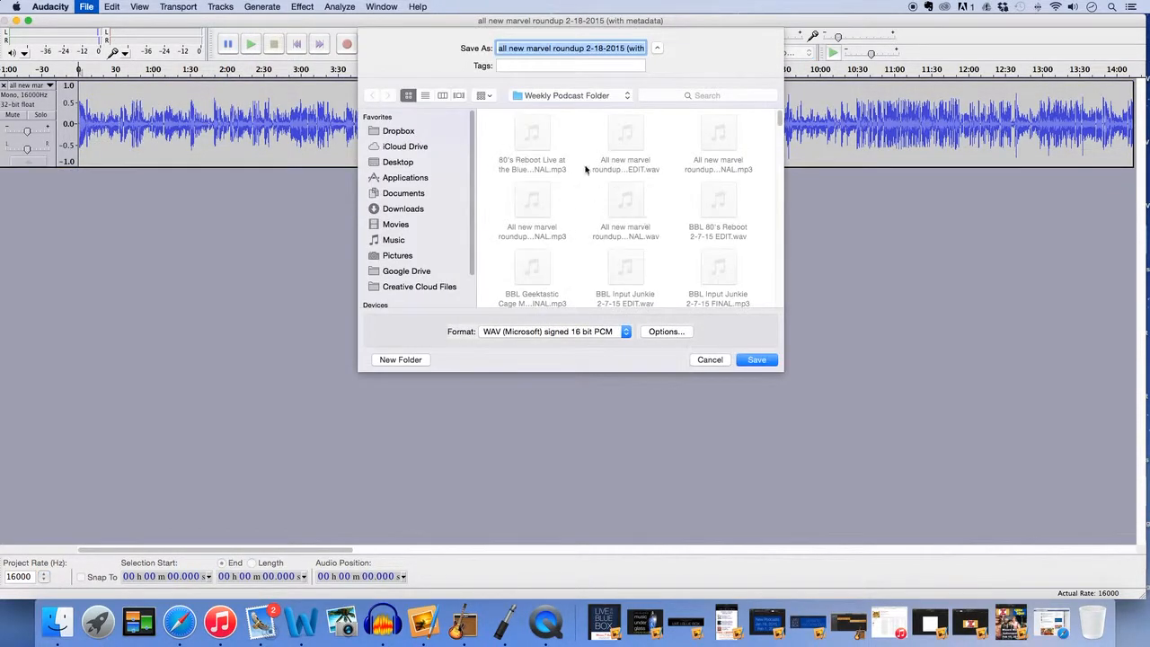
pyautogui.click(610, 48)
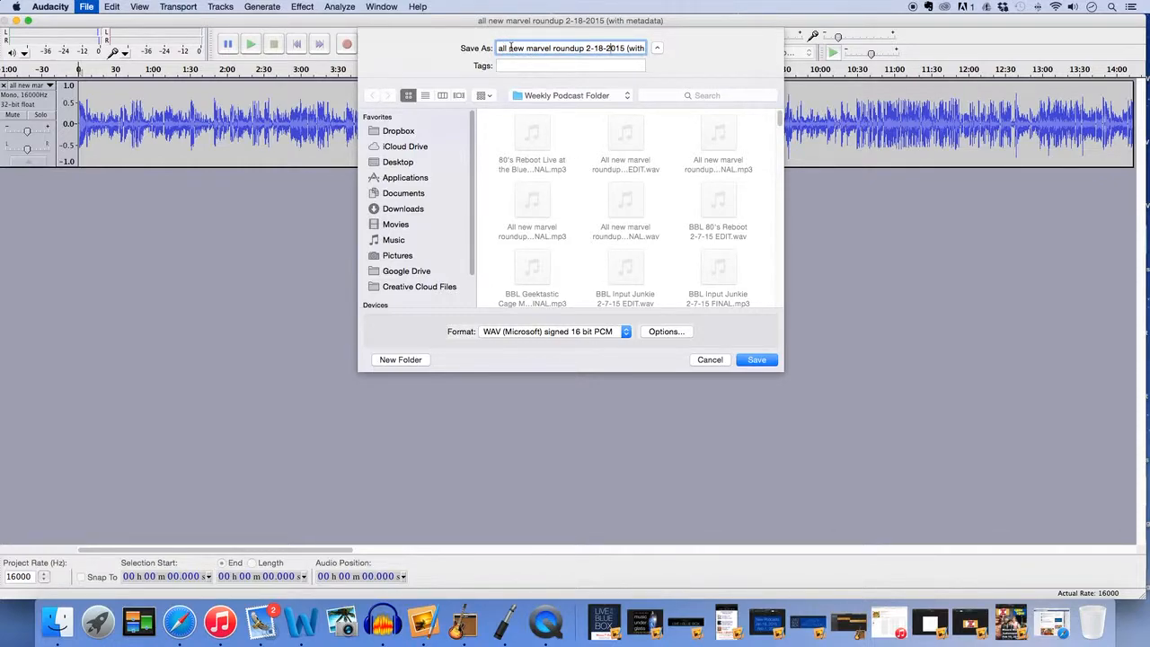
pyautogui.moveTo(635, 48); pyautogui.dragTo(673, 50)
pyautogui.click(644, 49)
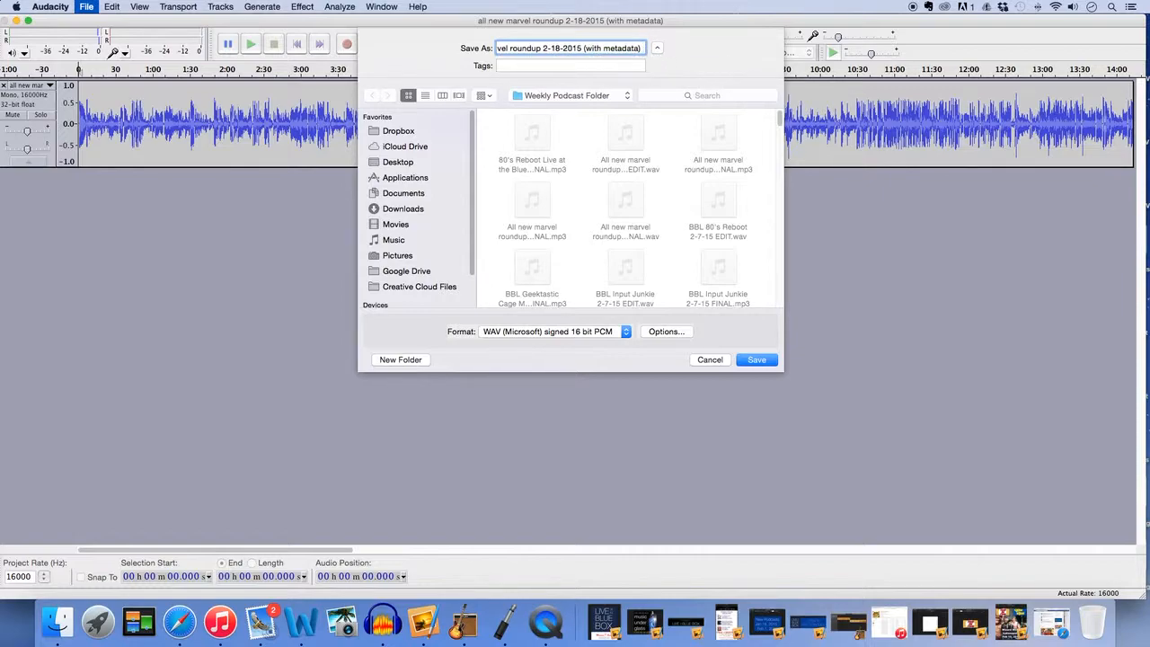
pyautogui.write('EDIT')
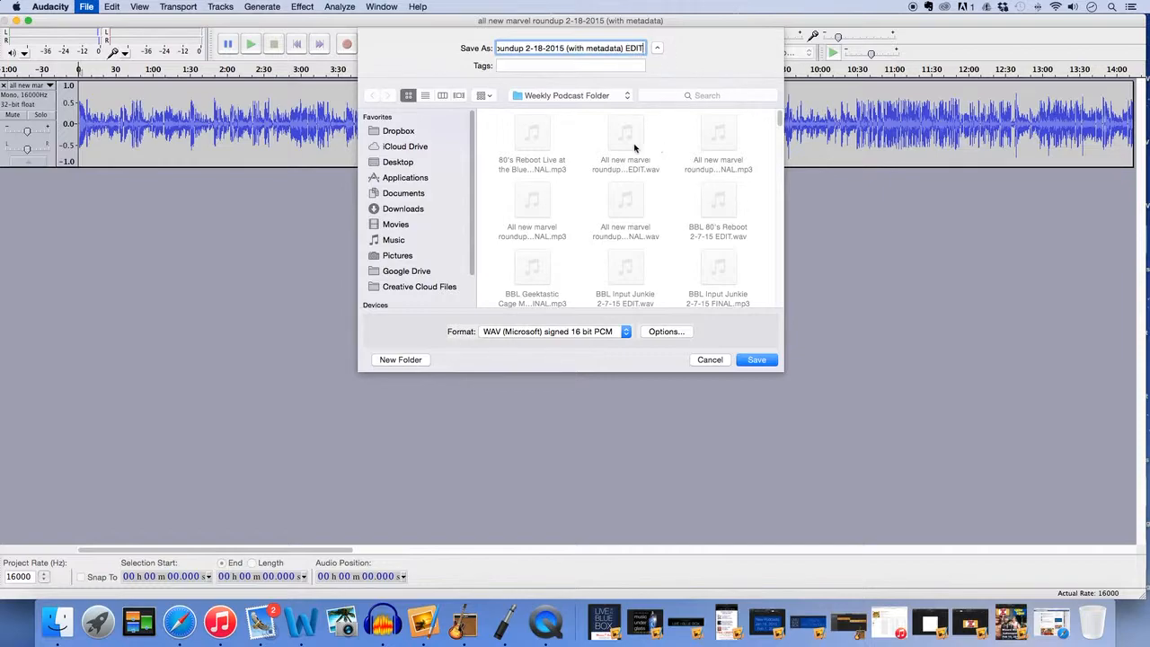
pyautogui.click(759, 360)
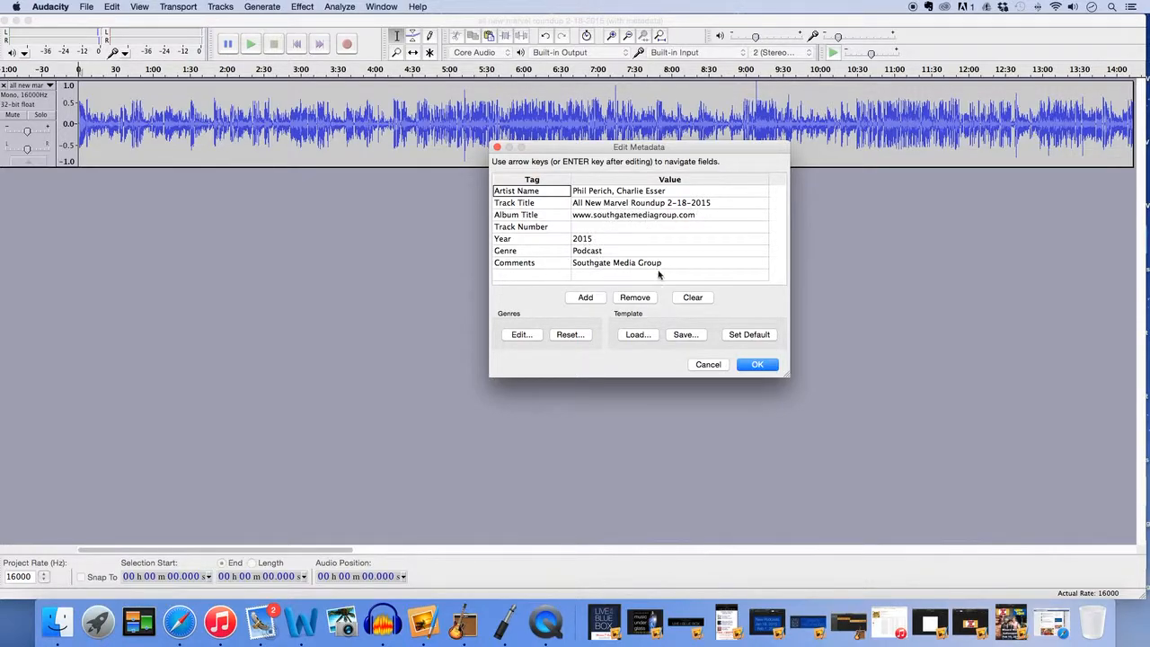
pyautogui.click(757, 365)
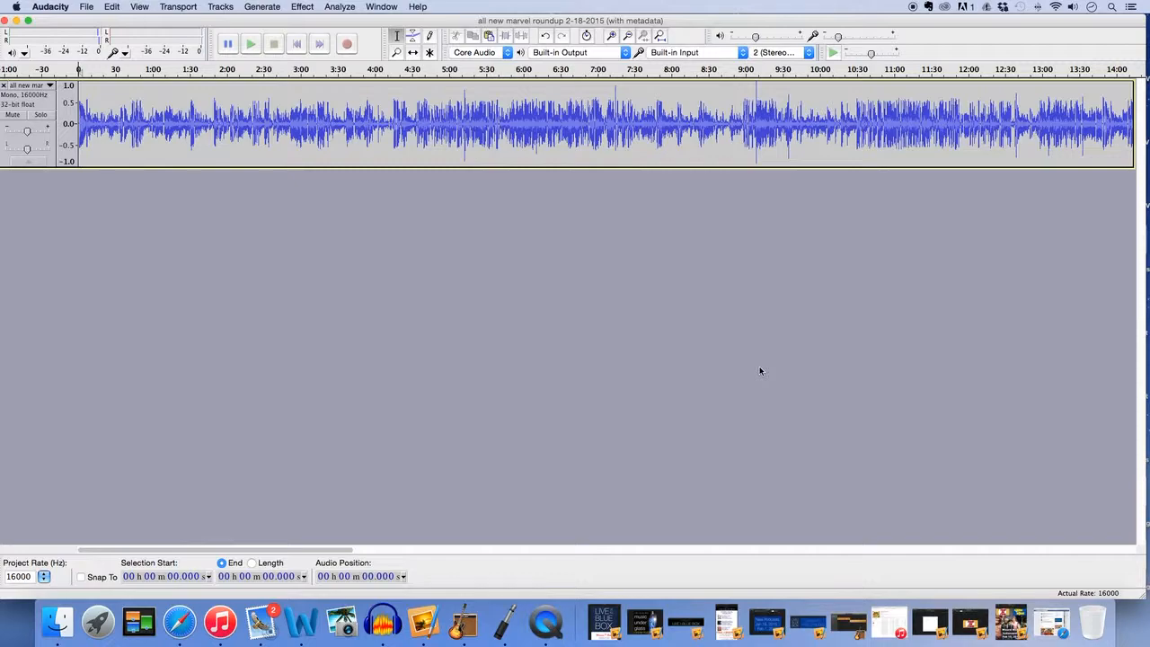
pyautogui.click(272, 43)
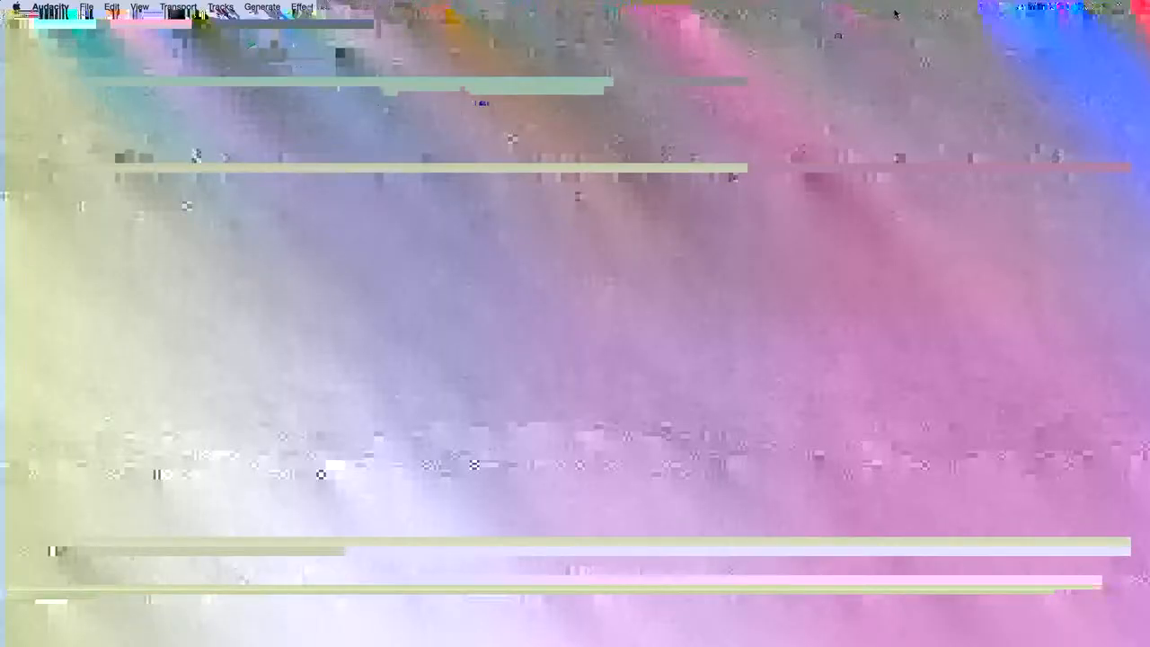